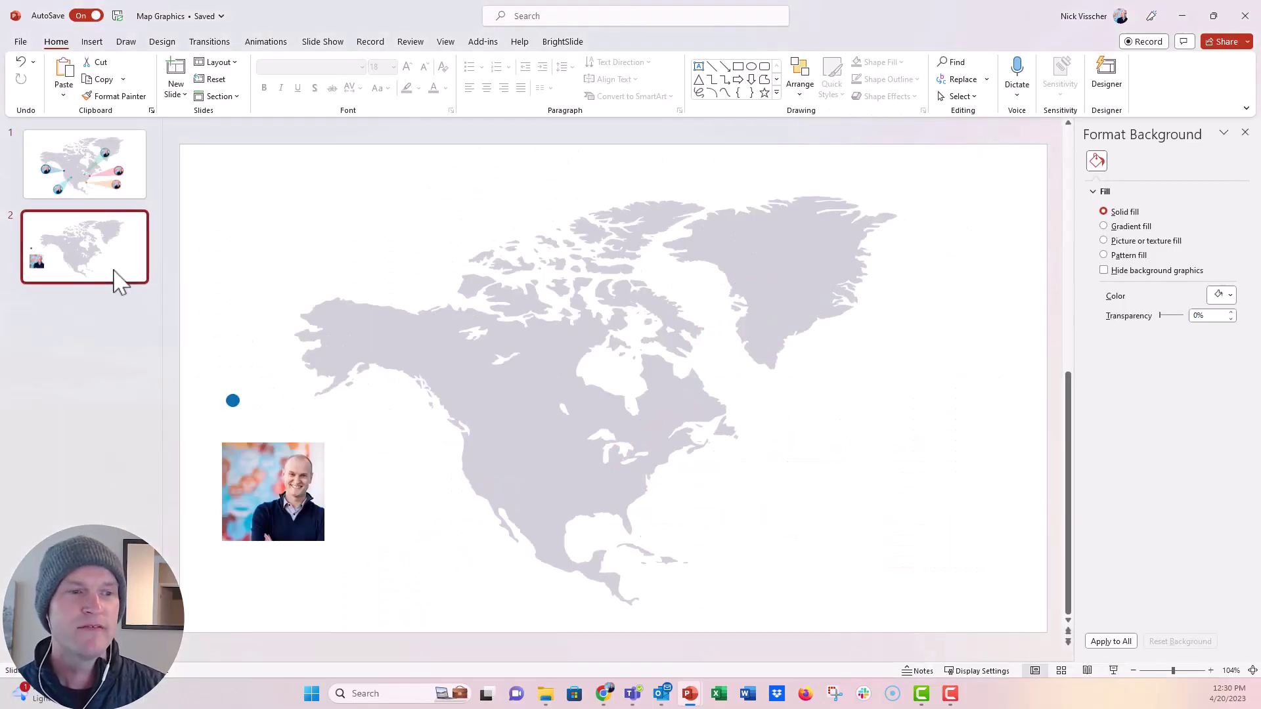
Inspect the North America map, the headshot photo and the small blue dot, with Insert showing
click(406, 345)
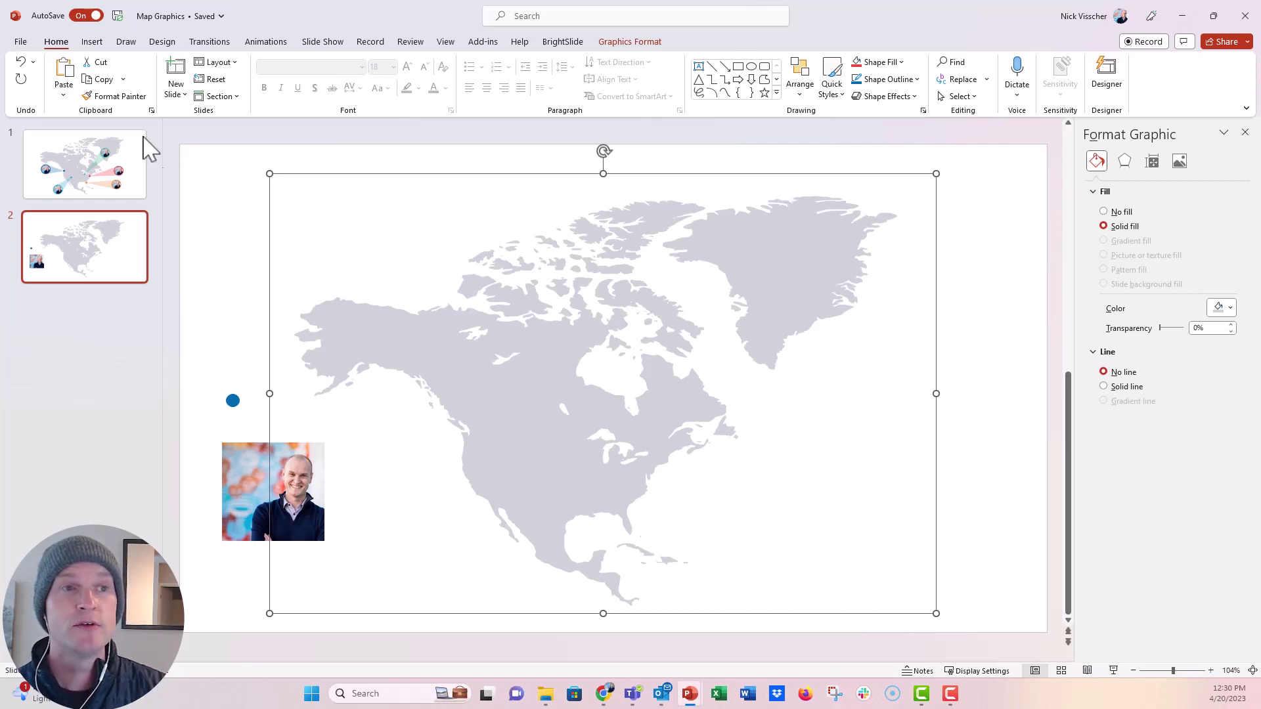
click(92, 42)
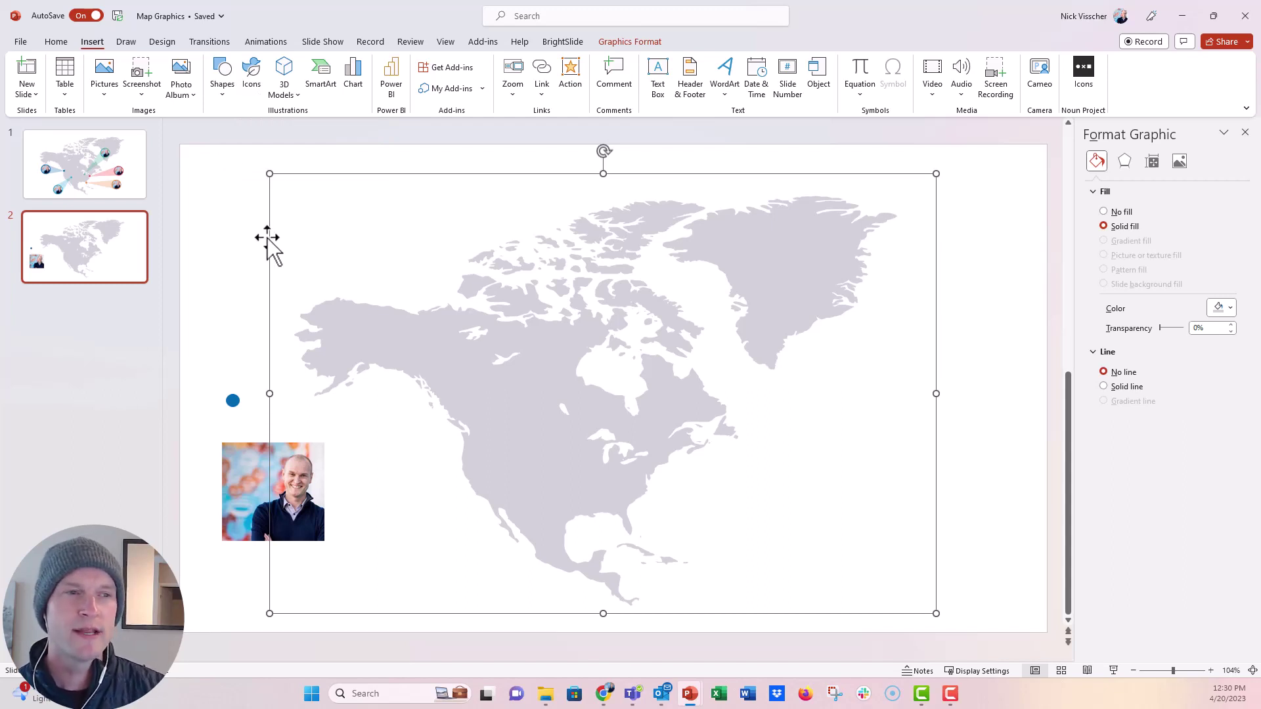
click(236, 266)
click(268, 497)
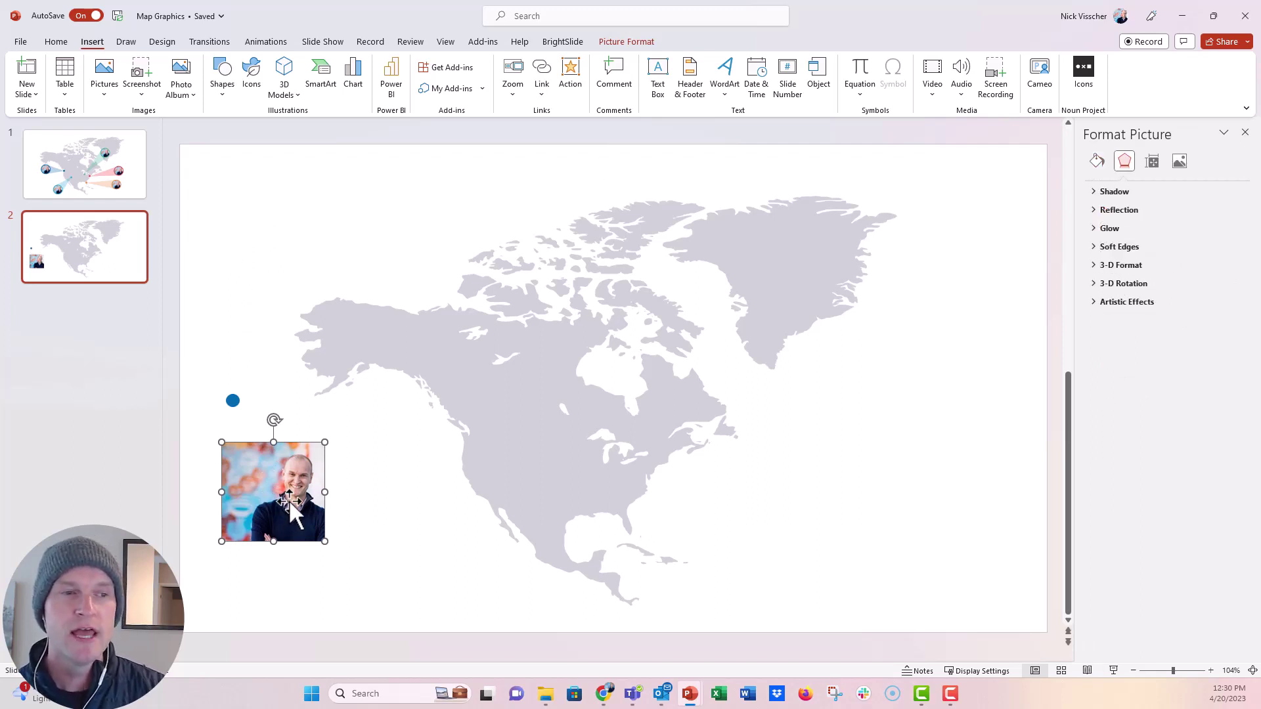
click(233, 401)
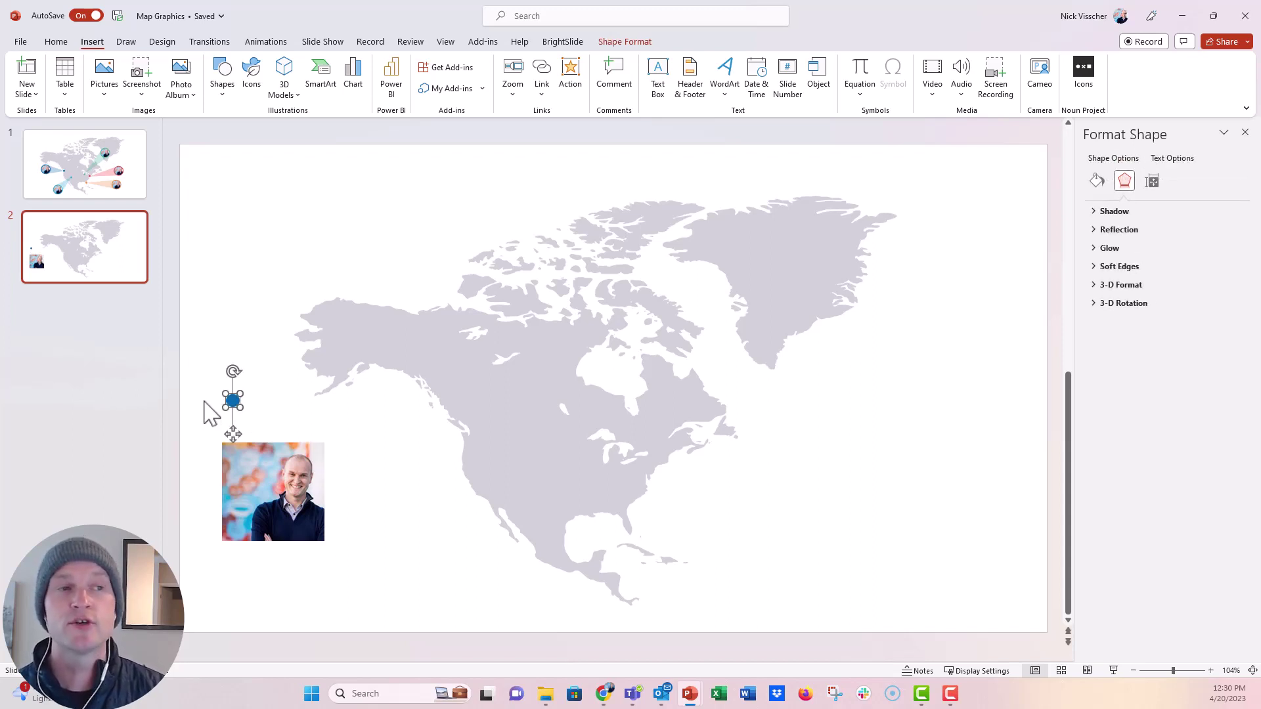
Insert a small test circle from the Shapes gallery, then delete it
click(223, 94)
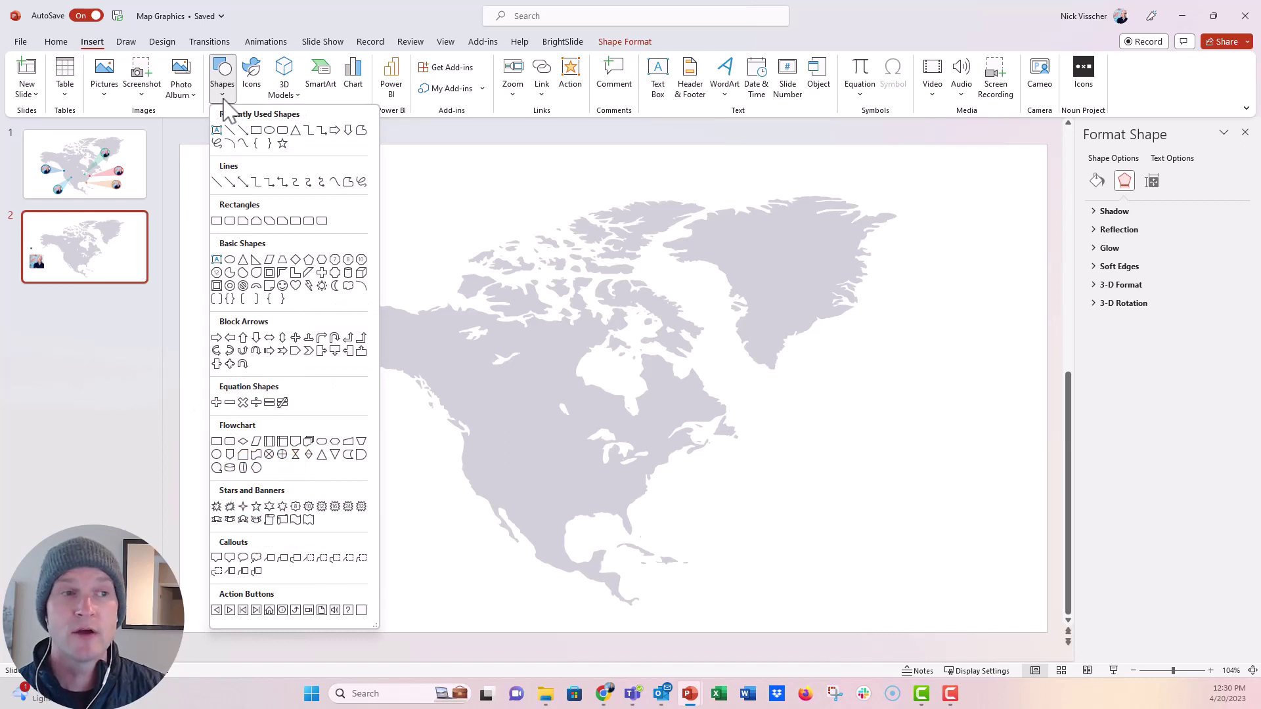
click(269, 130)
click(242, 165)
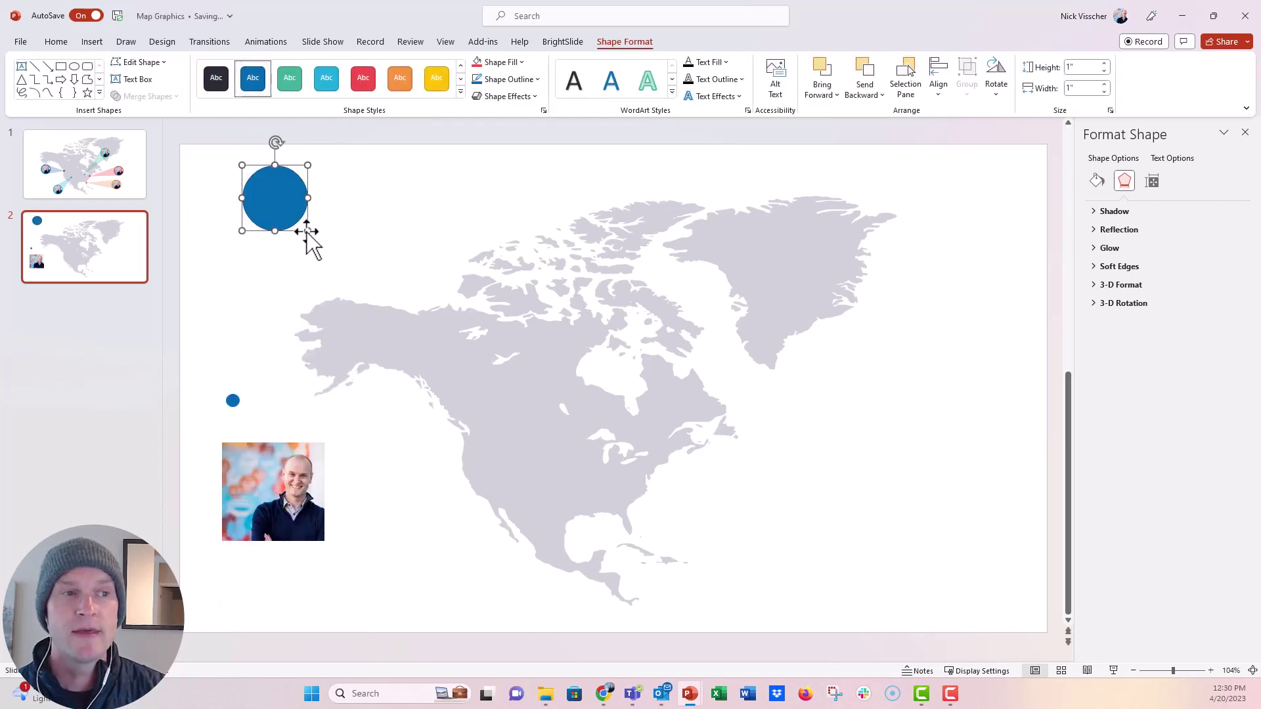
drag(306, 232, 229, 186)
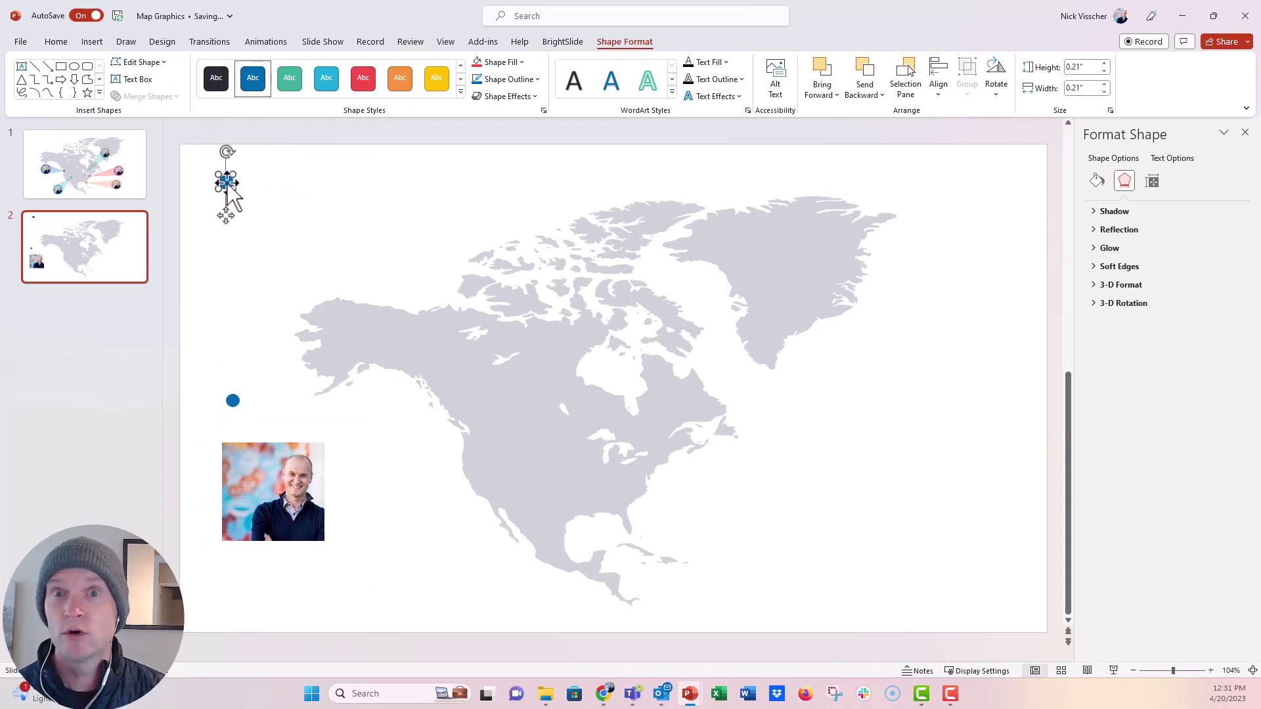
key(Delete)
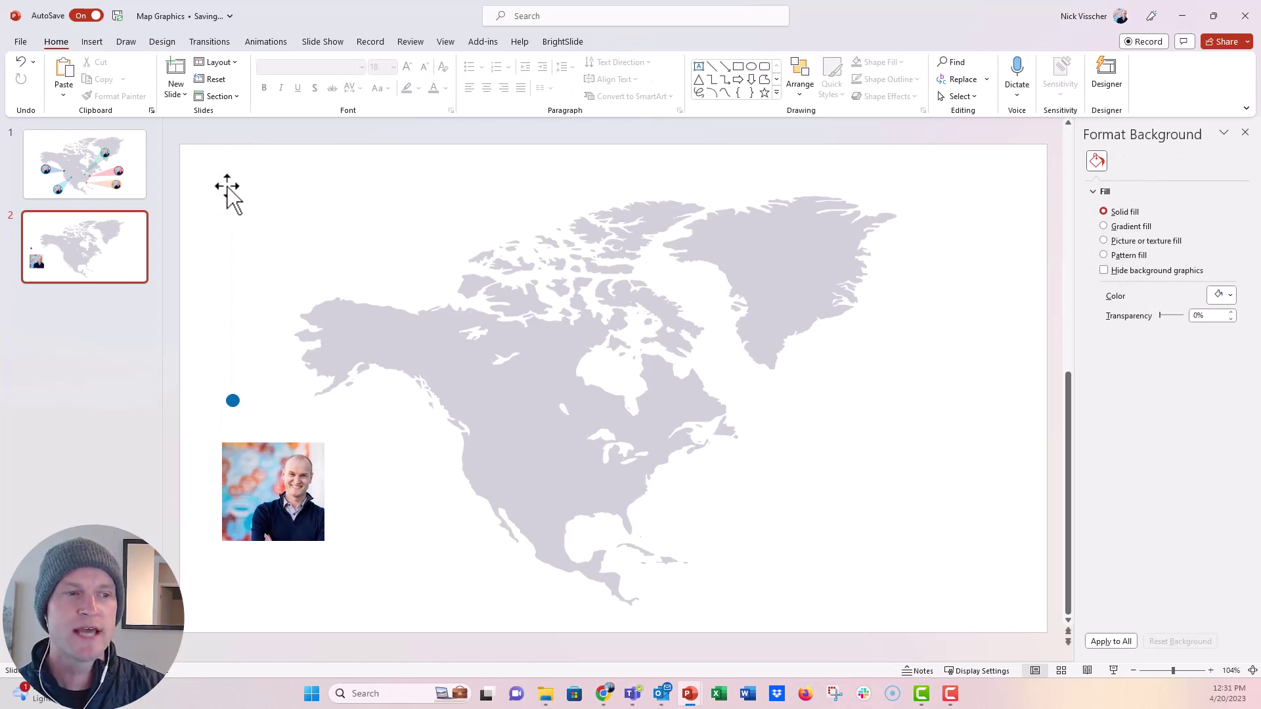
Move the blue dot onto Seattle and the headshot photo to the top-left corner
click(233, 401)
drag(233, 402, 469, 441)
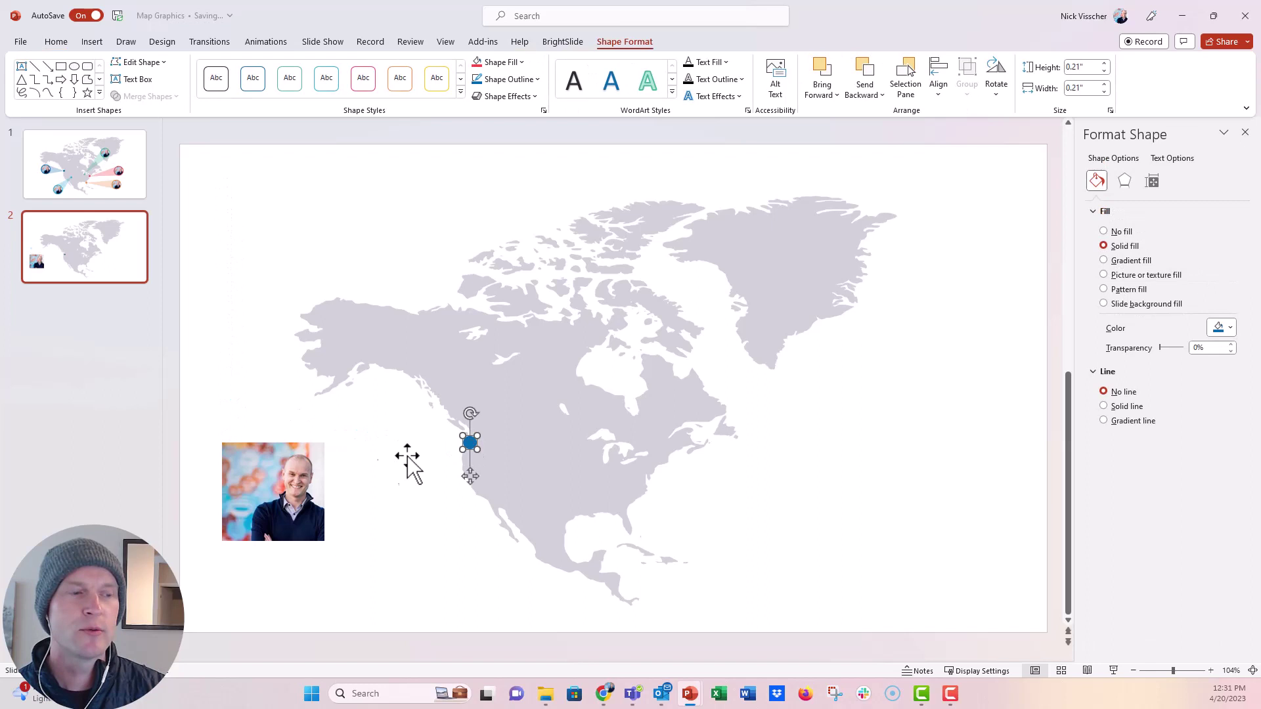
drag(291, 484, 308, 214)
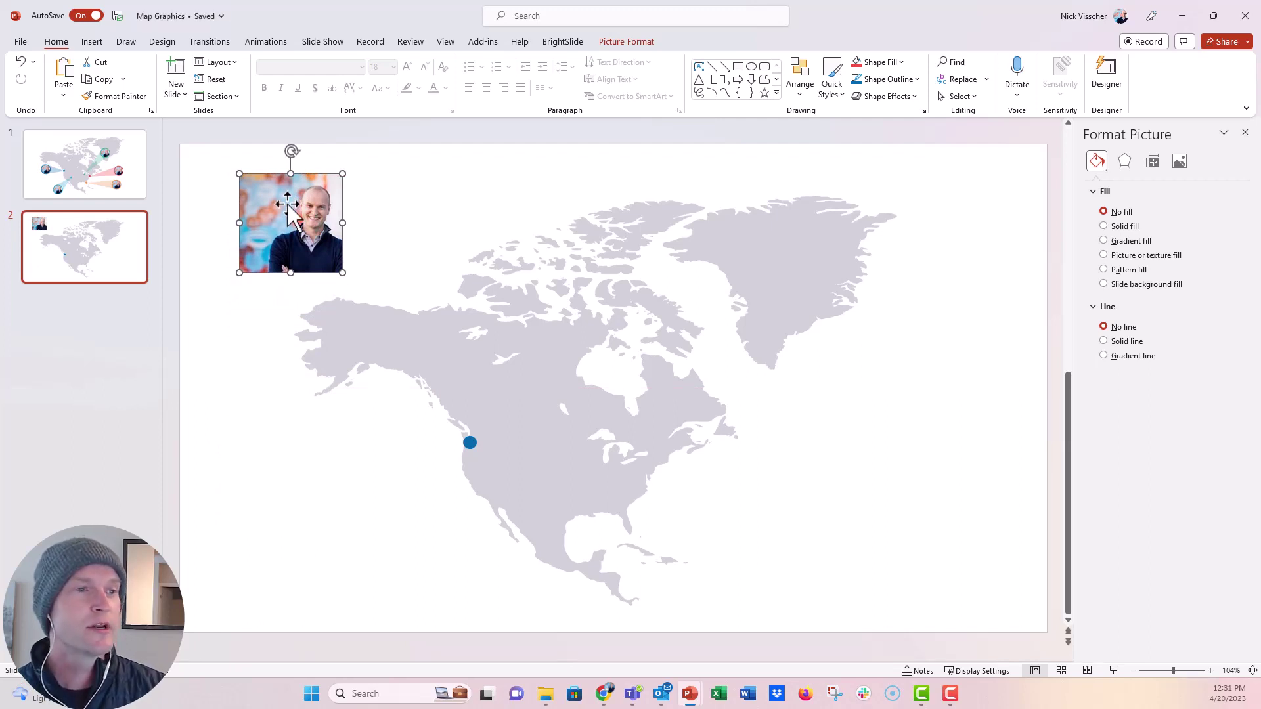
Crop the headshot photo to an Oval shape
click(637, 44)
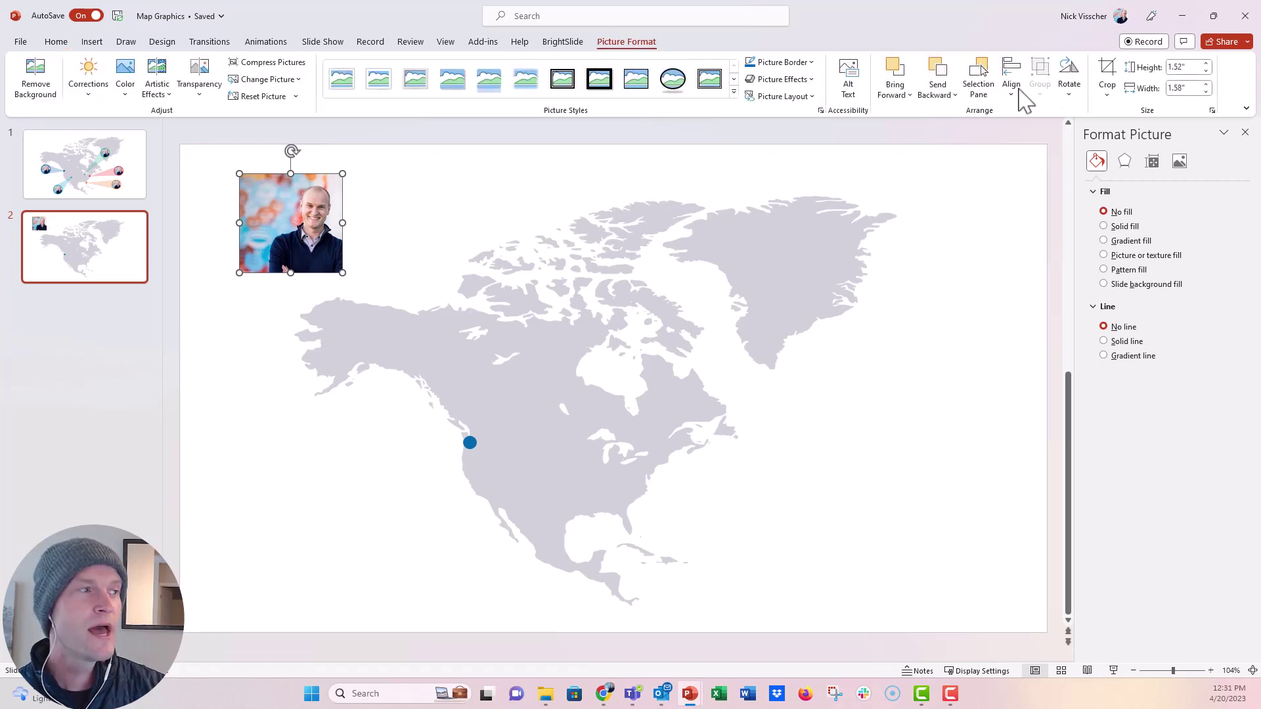
click(1107, 98)
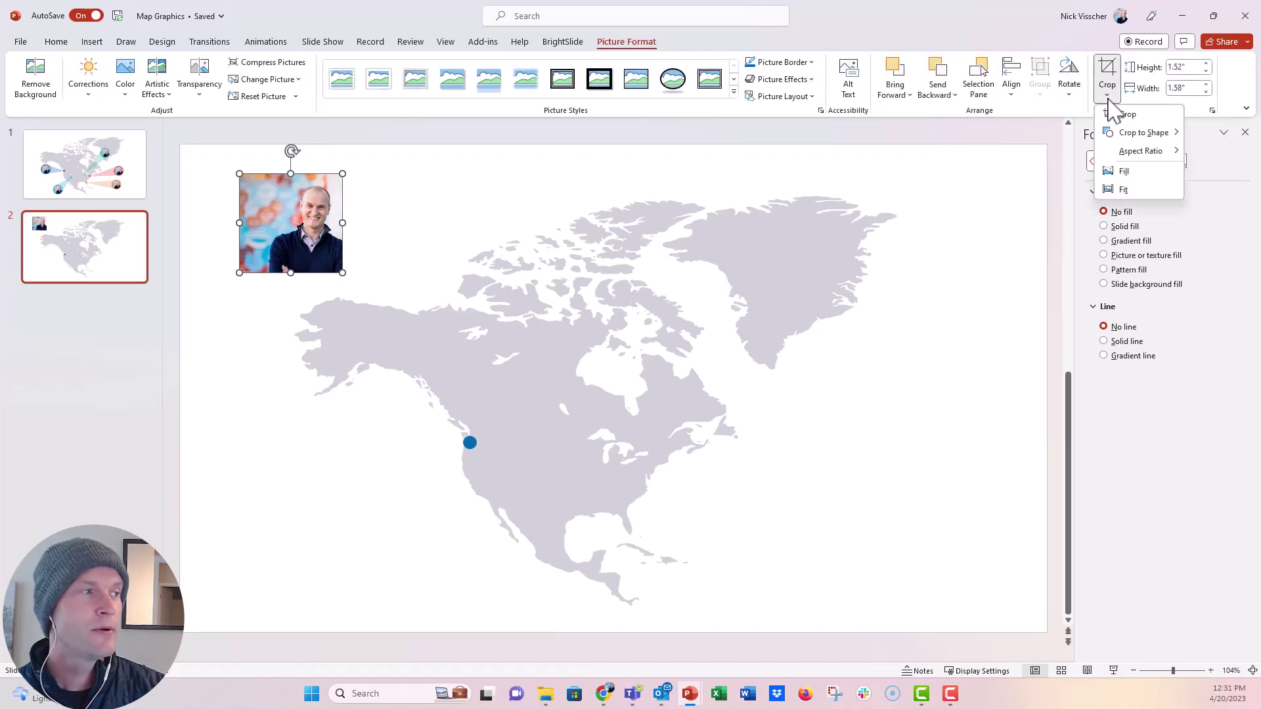
mouse_move(1120, 131)
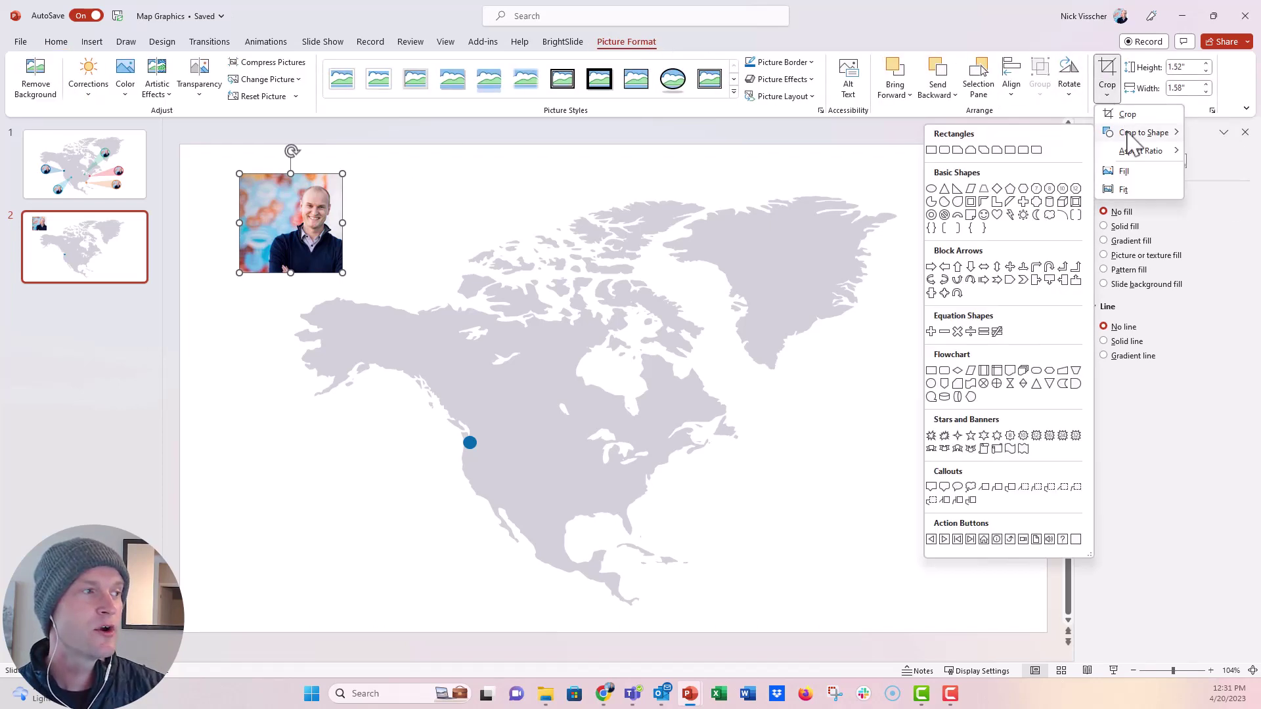
click(936, 190)
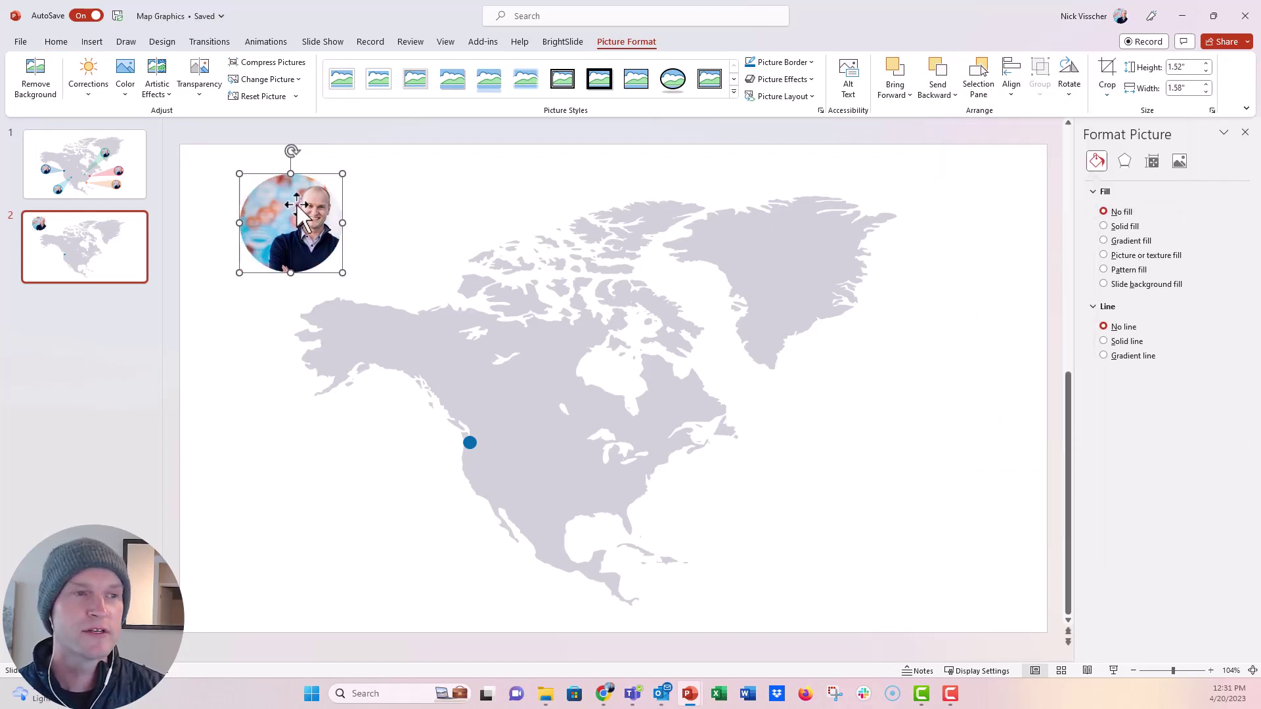
Give the photo a solid blue outline 3 pt wide
click(1124, 342)
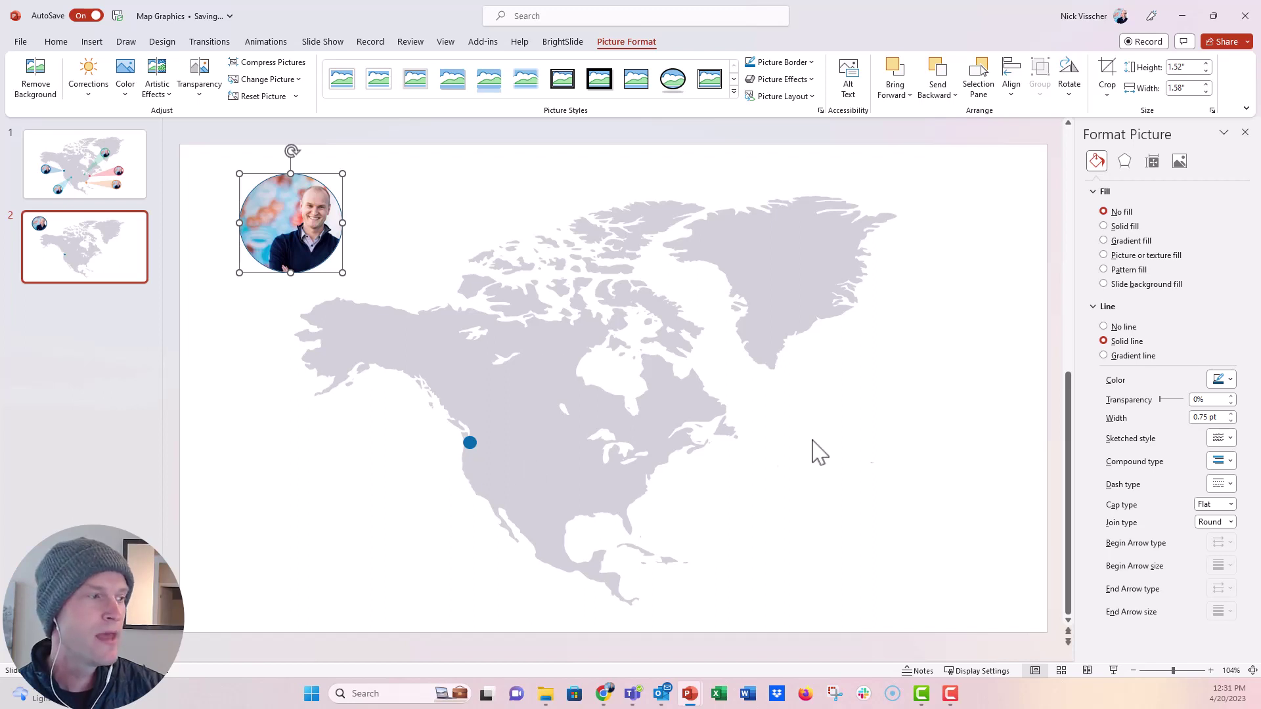
click(1231, 413)
click(1231, 413)
click(1231, 414)
click(1231, 413)
click(1230, 414)
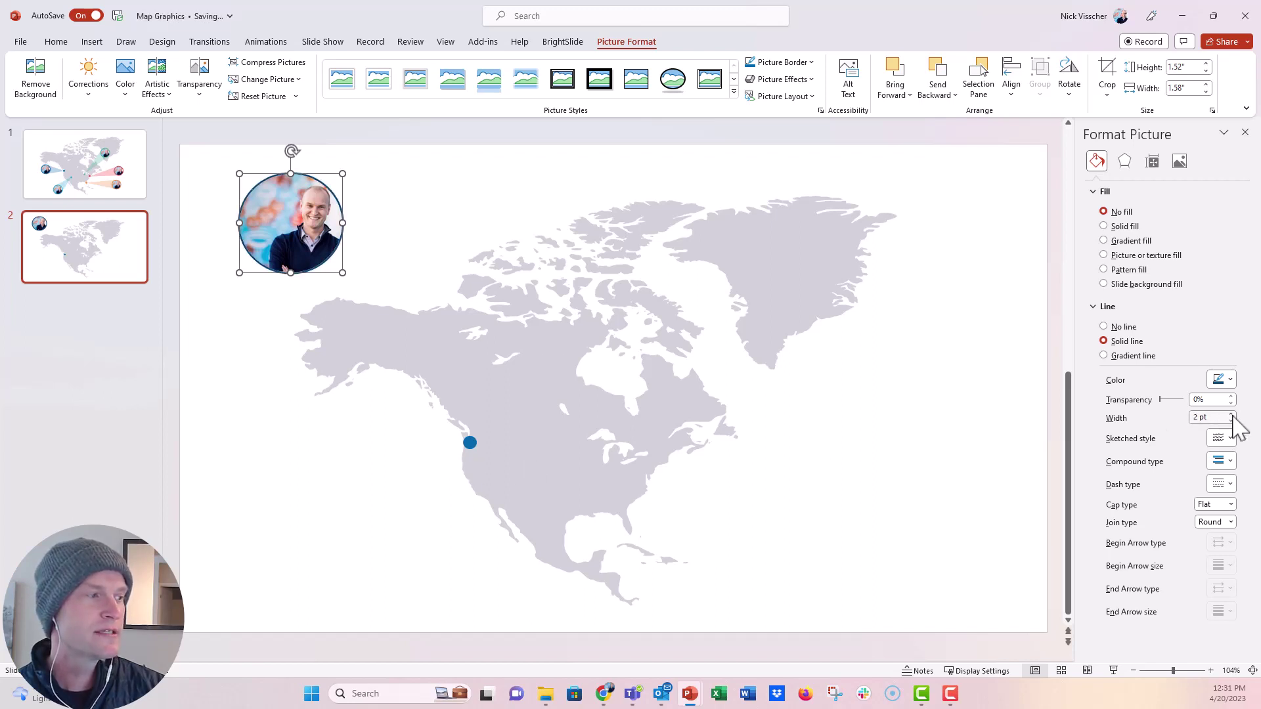
click(1230, 414)
click(1231, 413)
click(1231, 414)
click(1231, 413)
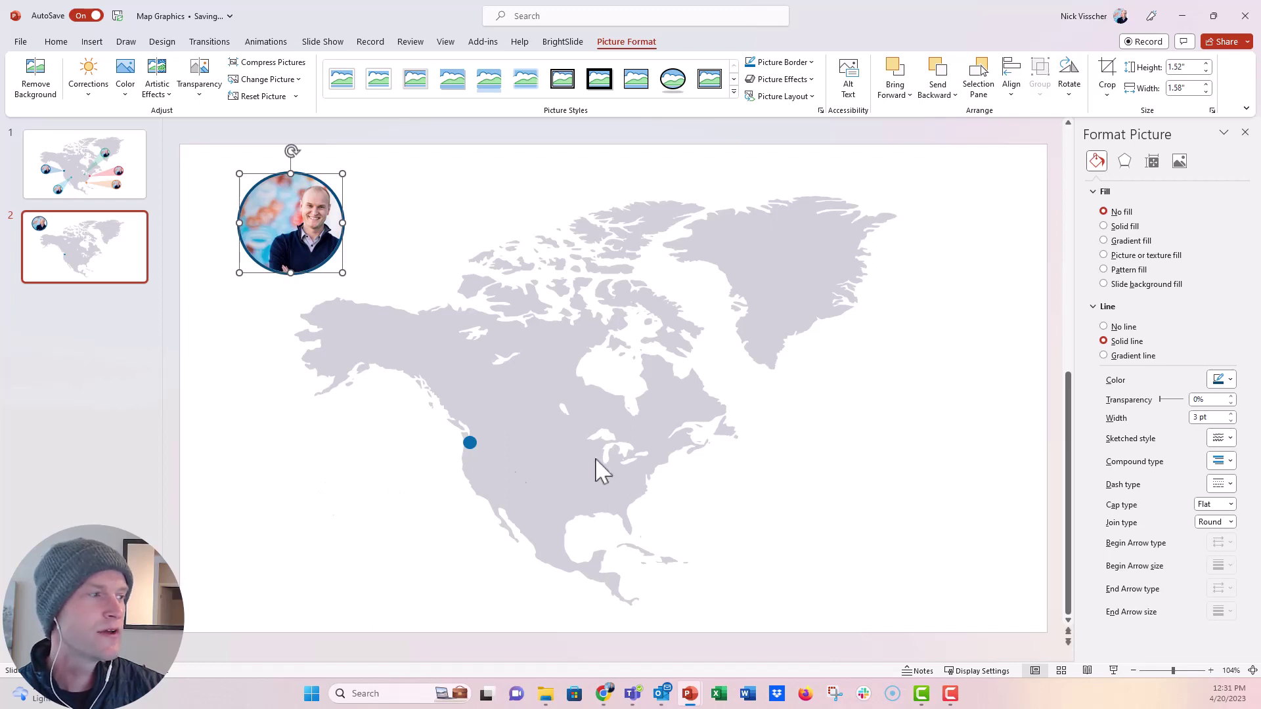
click(1223, 379)
click(1190, 422)
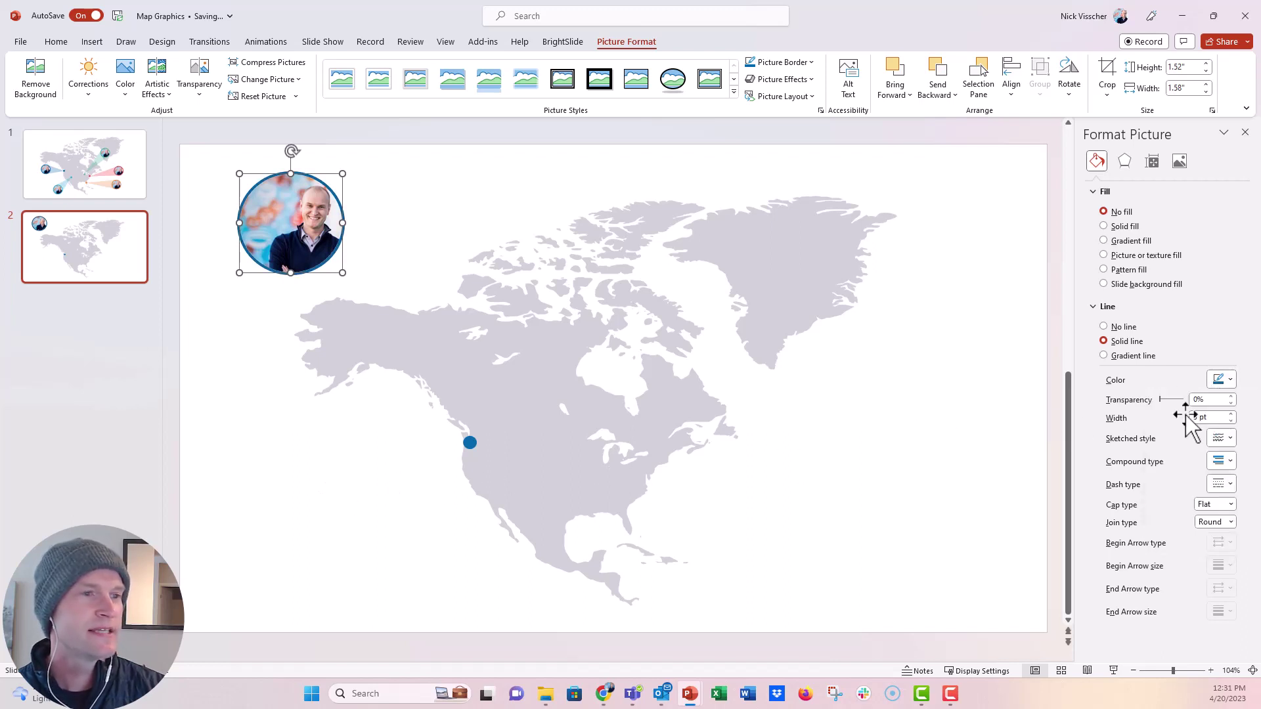
click(251, 448)
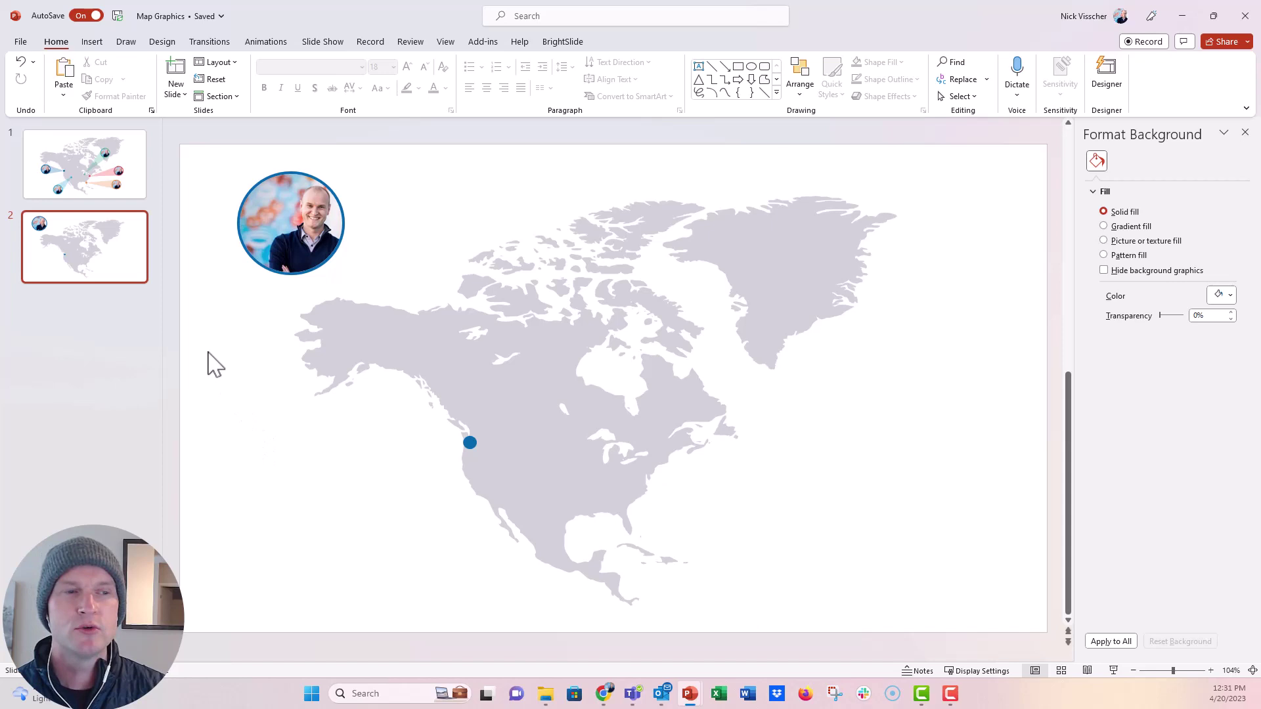
Draw a wide blue rectangle above the map
click(100, 43)
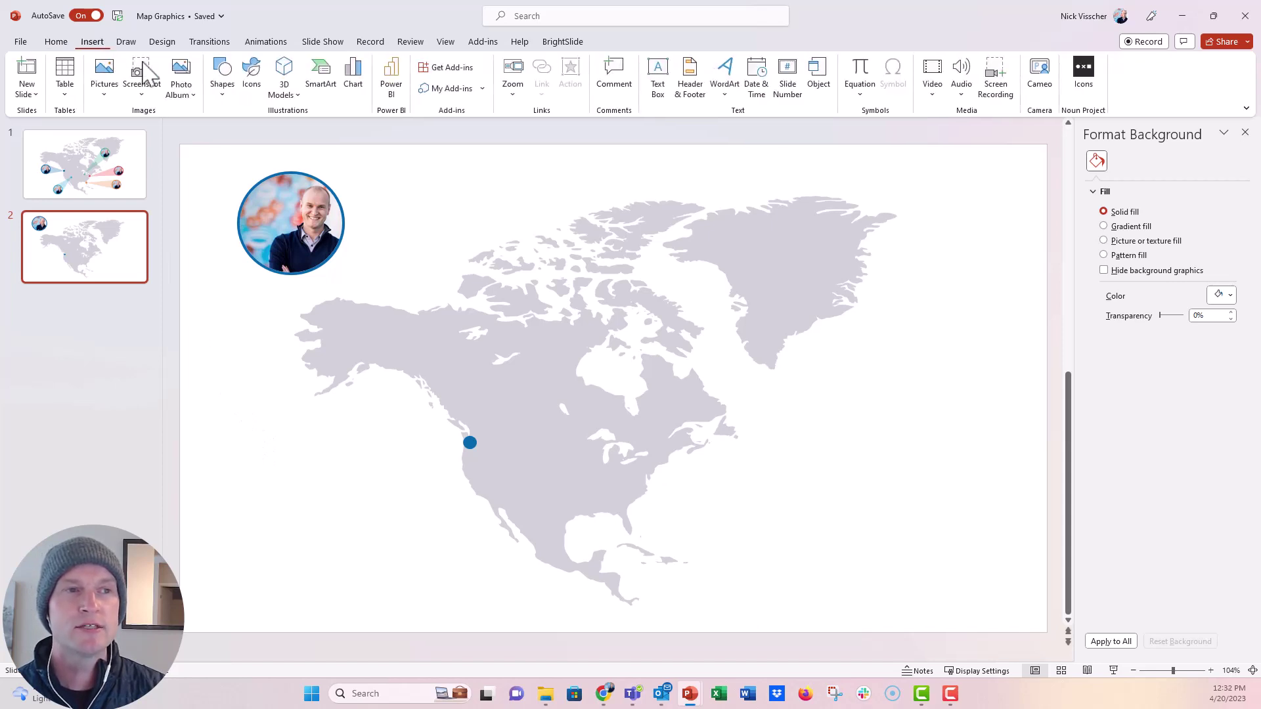
click(222, 76)
click(256, 128)
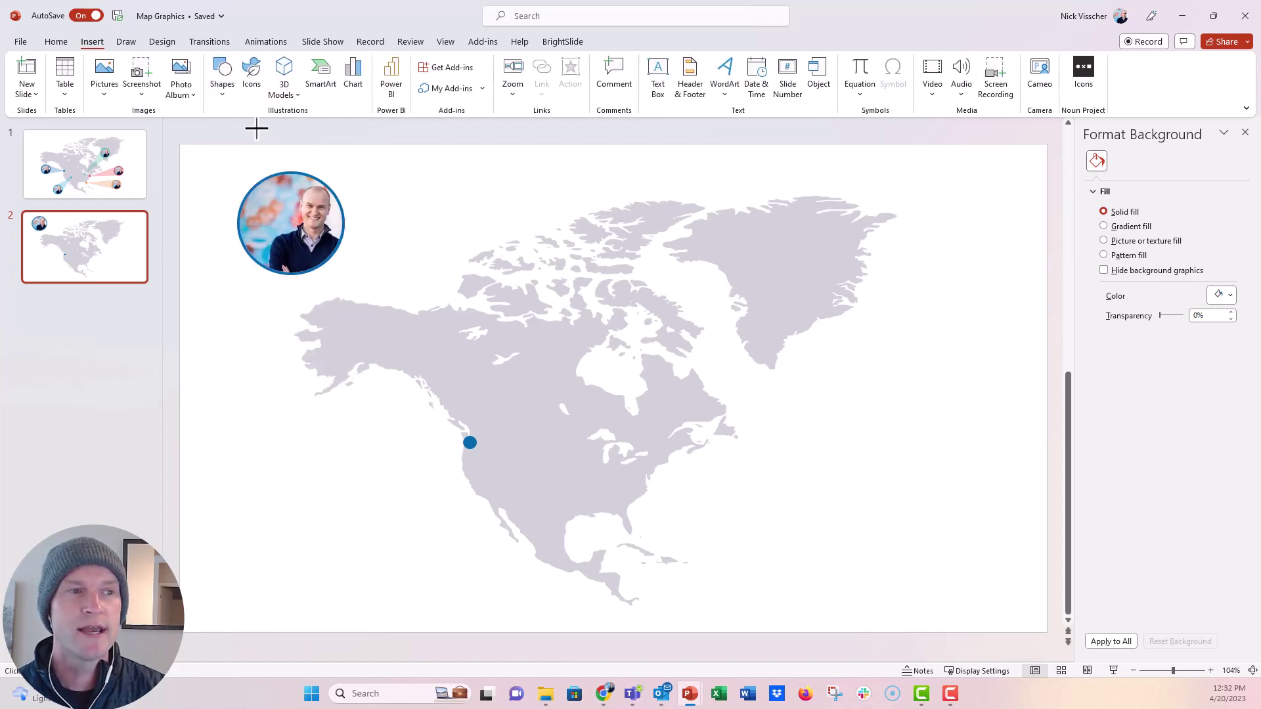
drag(359, 174, 814, 228)
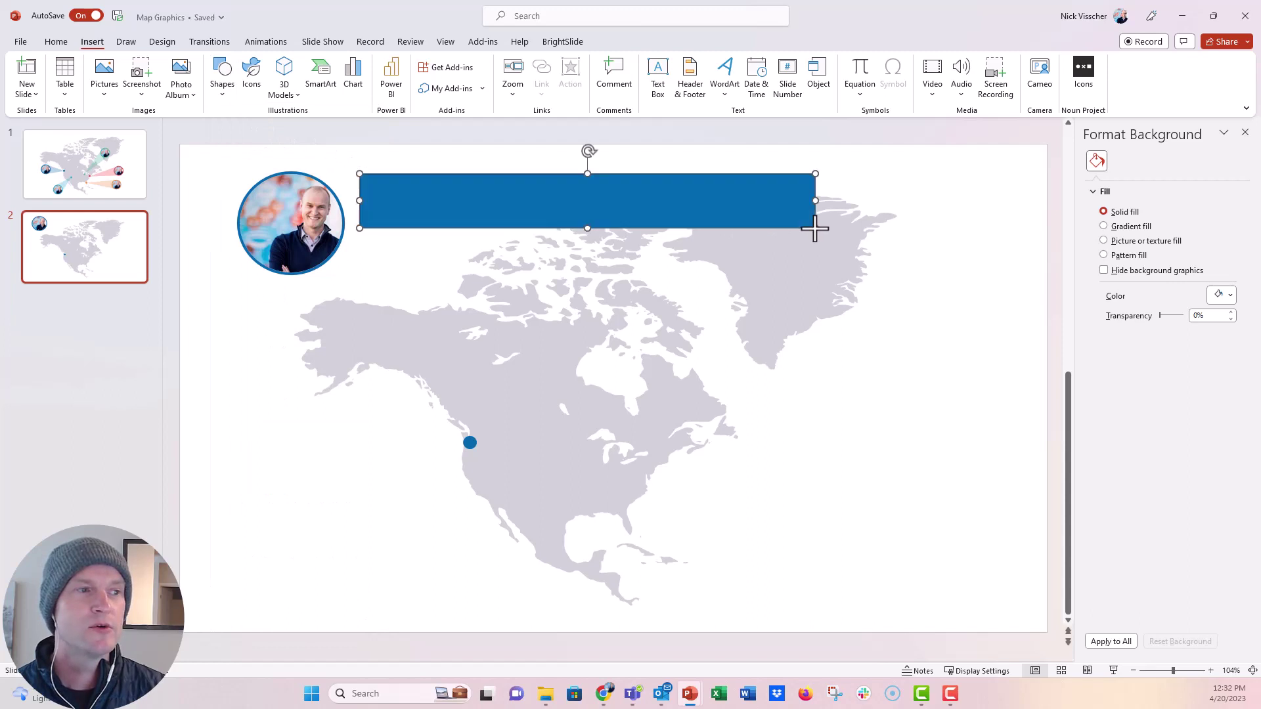
Rotate the rectangle diagonally and fit it between the headshot and the blue dot
drag(616, 205, 484, 322)
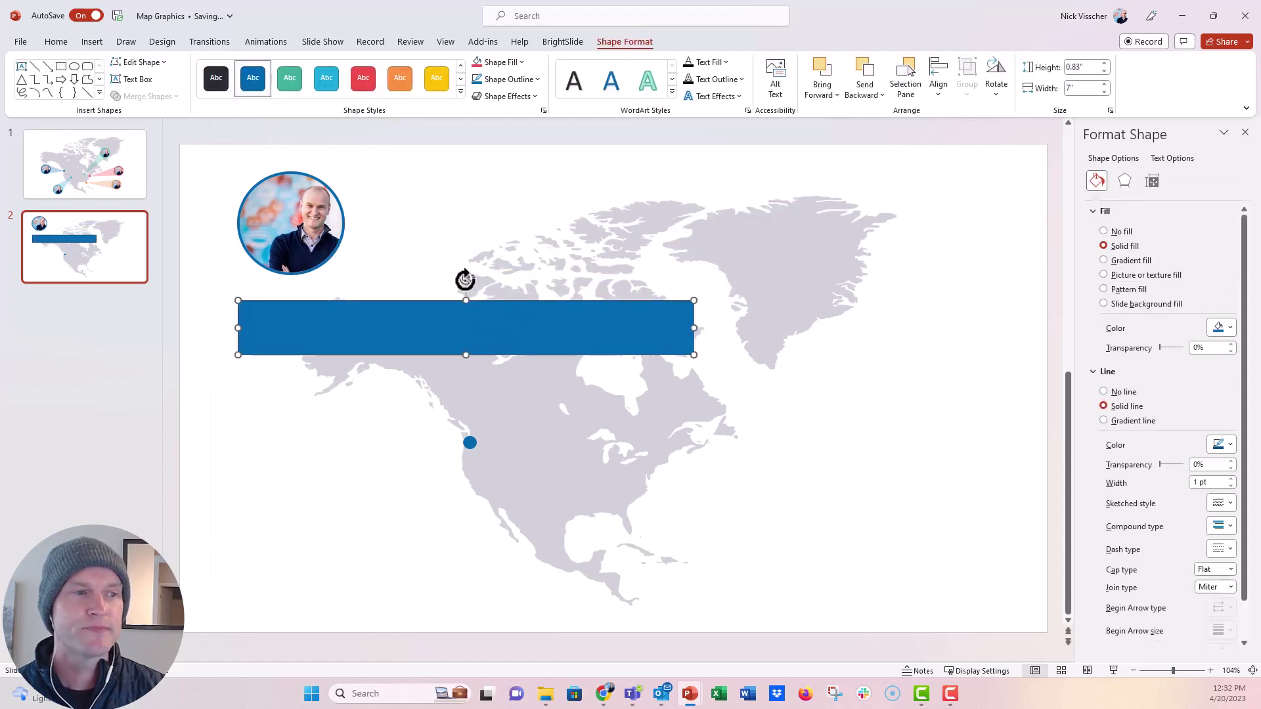
drag(466, 279, 492, 310)
drag(431, 343, 358, 301)
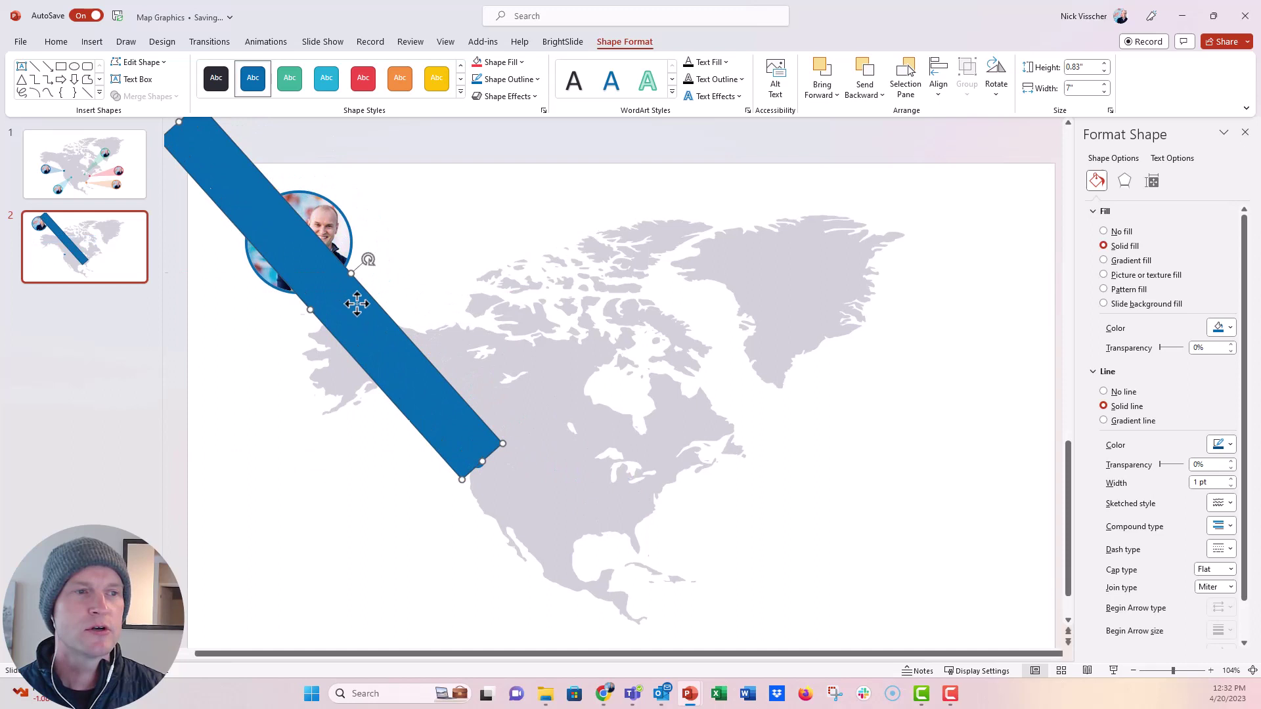
drag(178, 123, 301, 242)
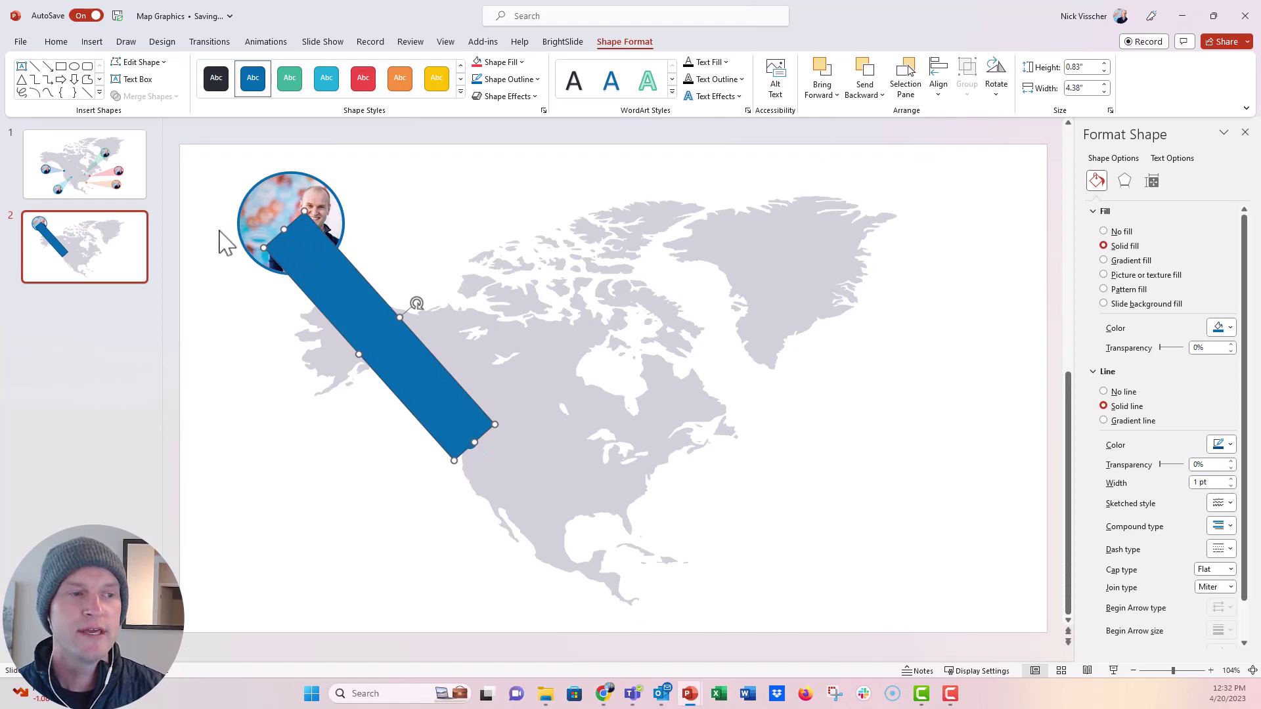
Use Edit Points to spread the rectangle across the headshot circle and narrow it to a point at the pin
right_click(313, 242)
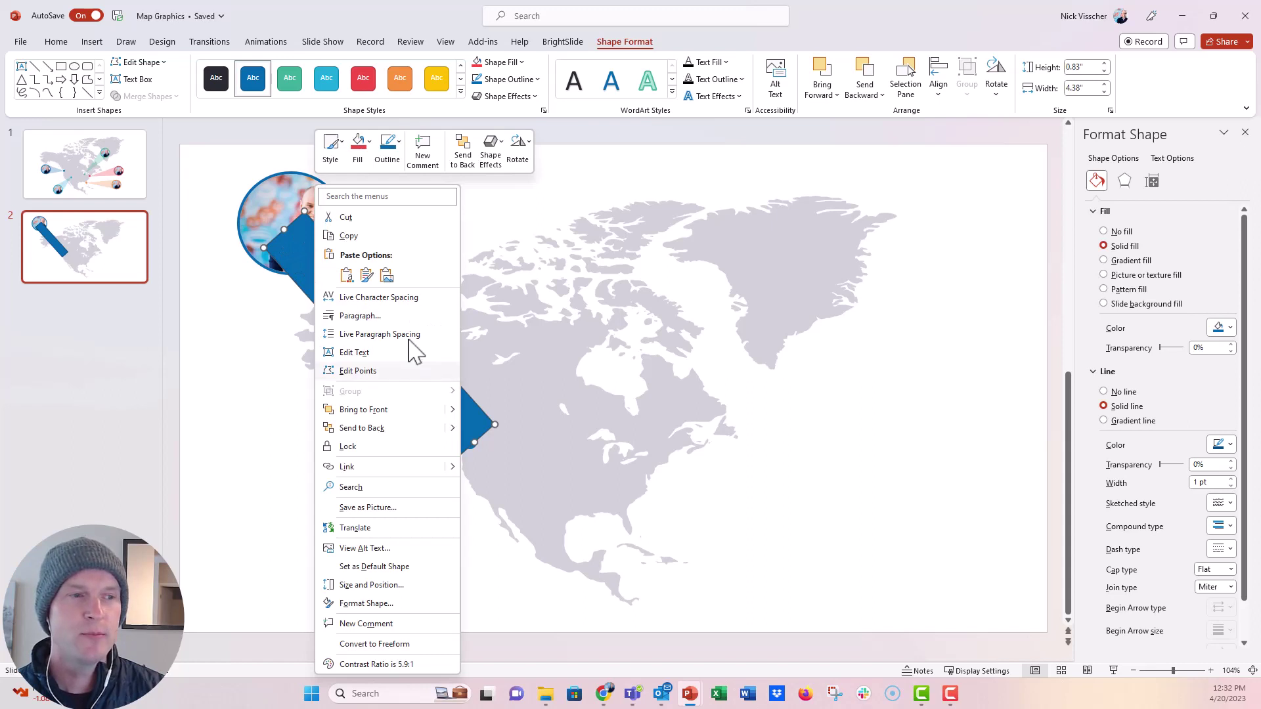
click(439, 371)
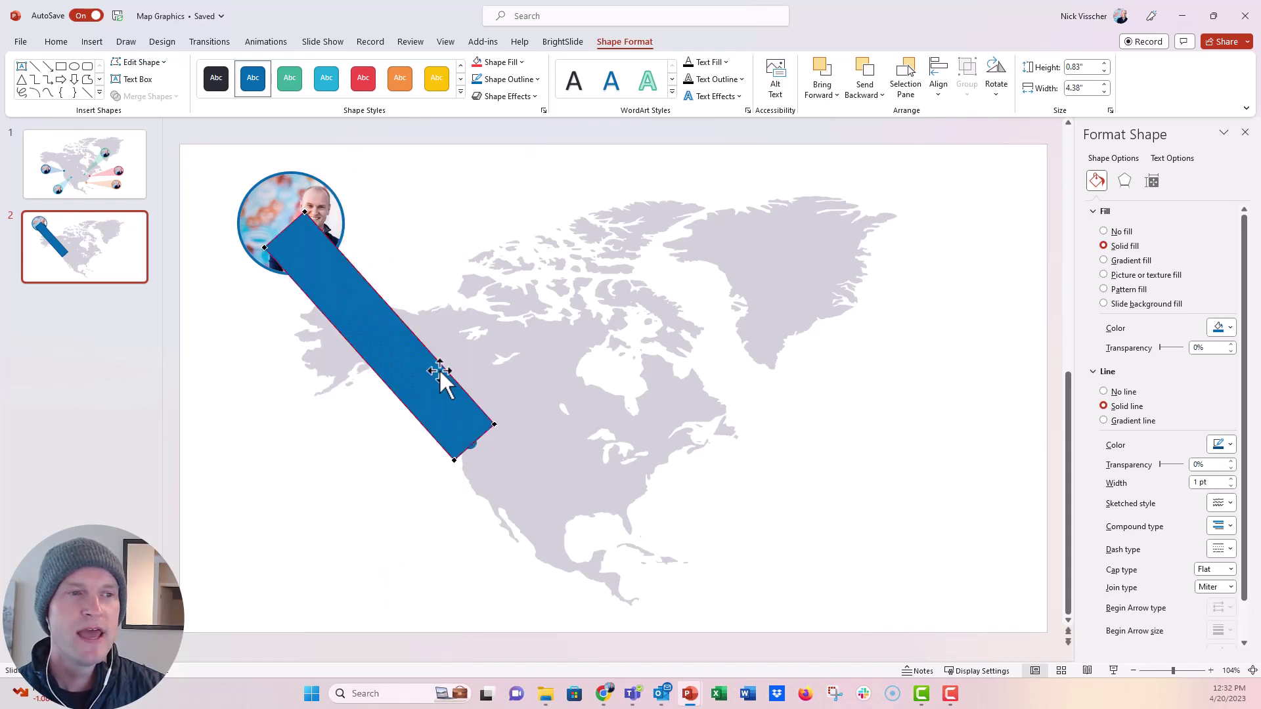
drag(305, 212, 328, 187)
click(263, 246)
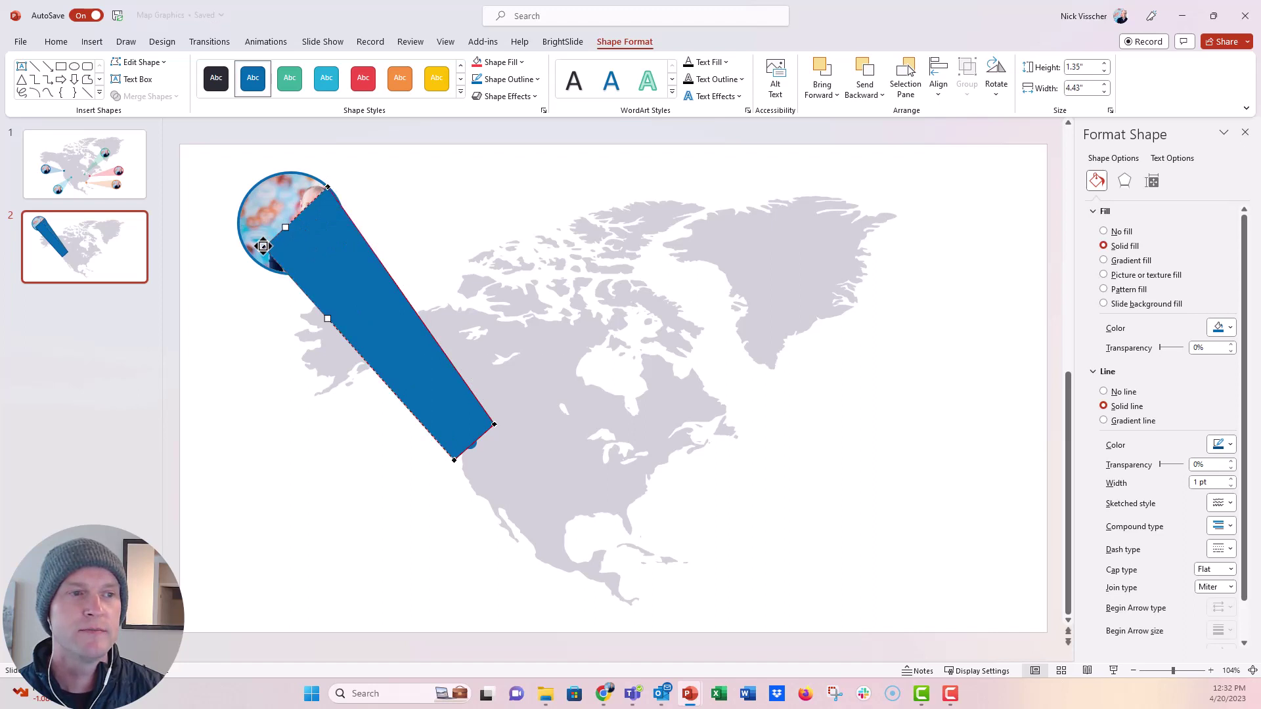
drag(263, 246, 257, 261)
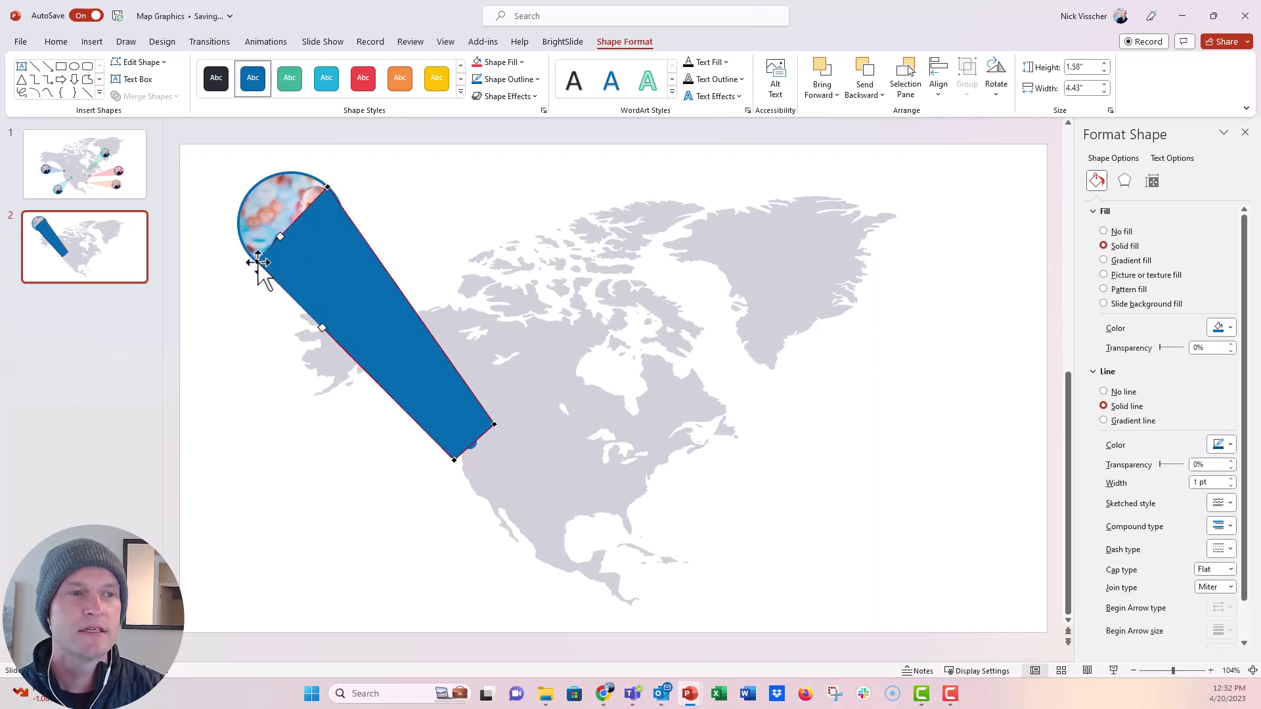
click(452, 459)
drag(452, 460, 472, 442)
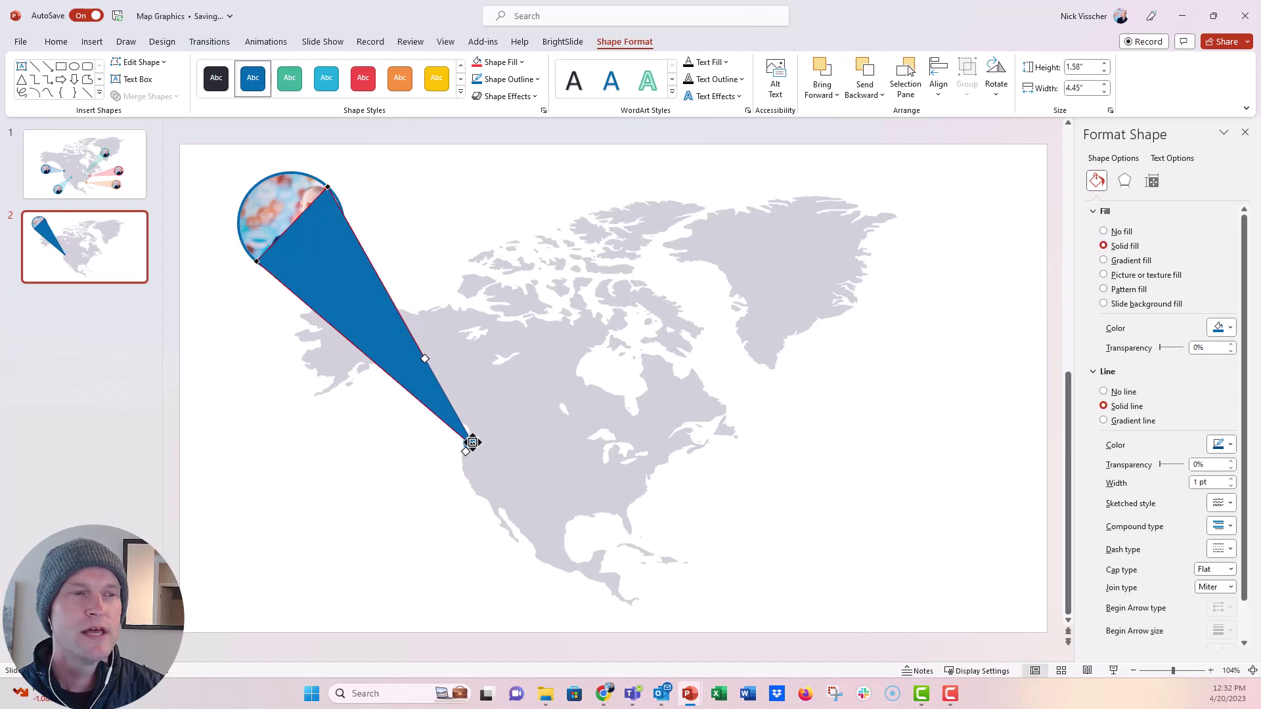
click(236, 474)
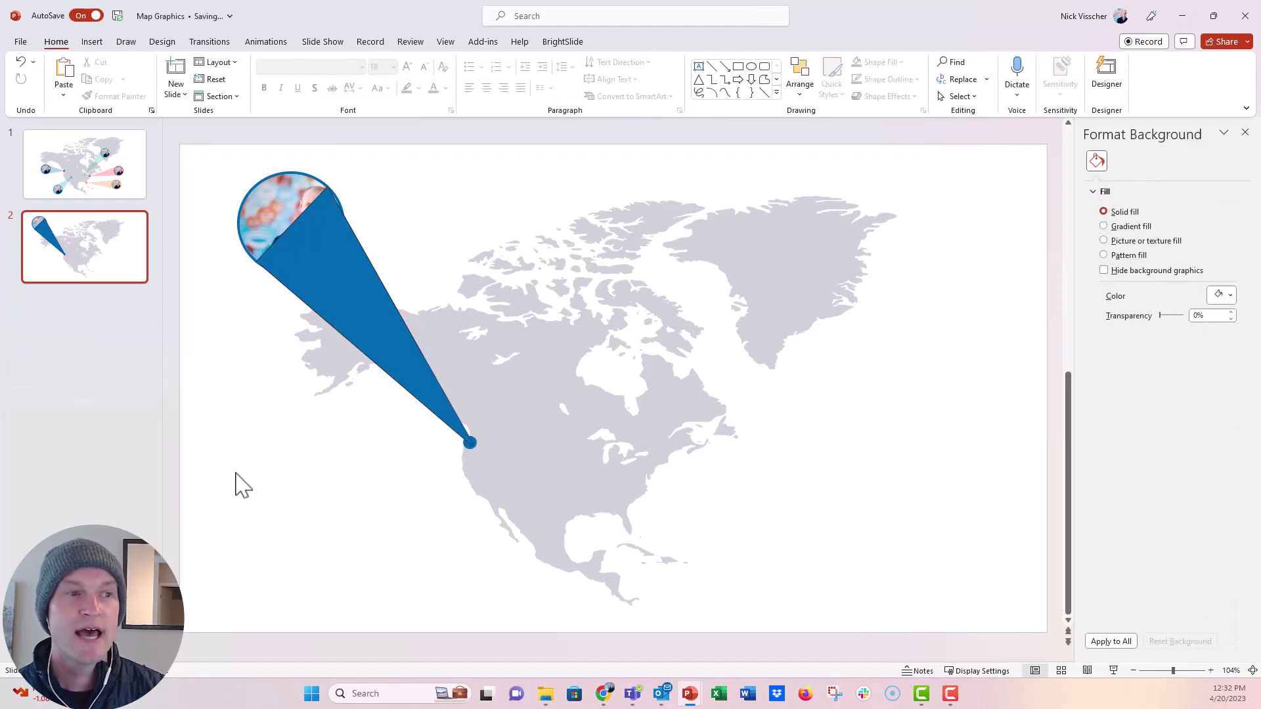
Set the cone to No line and 70% fill transparency
click(350, 244)
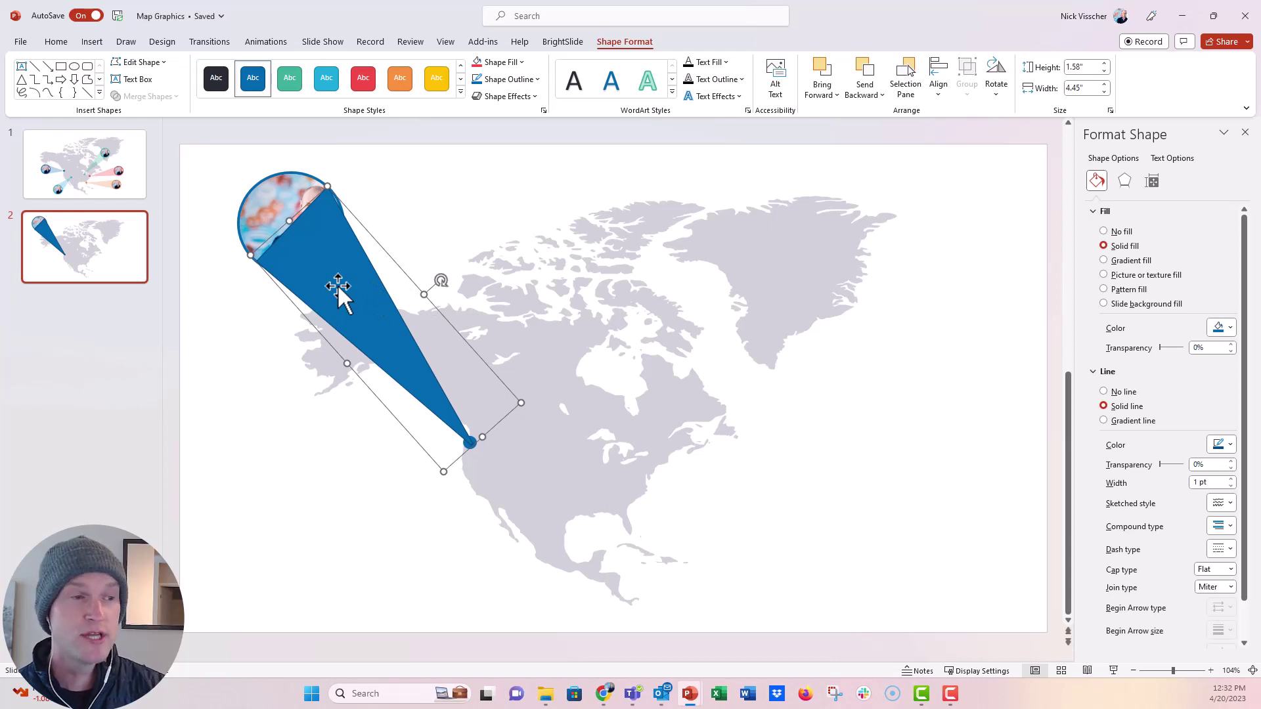
click(1121, 393)
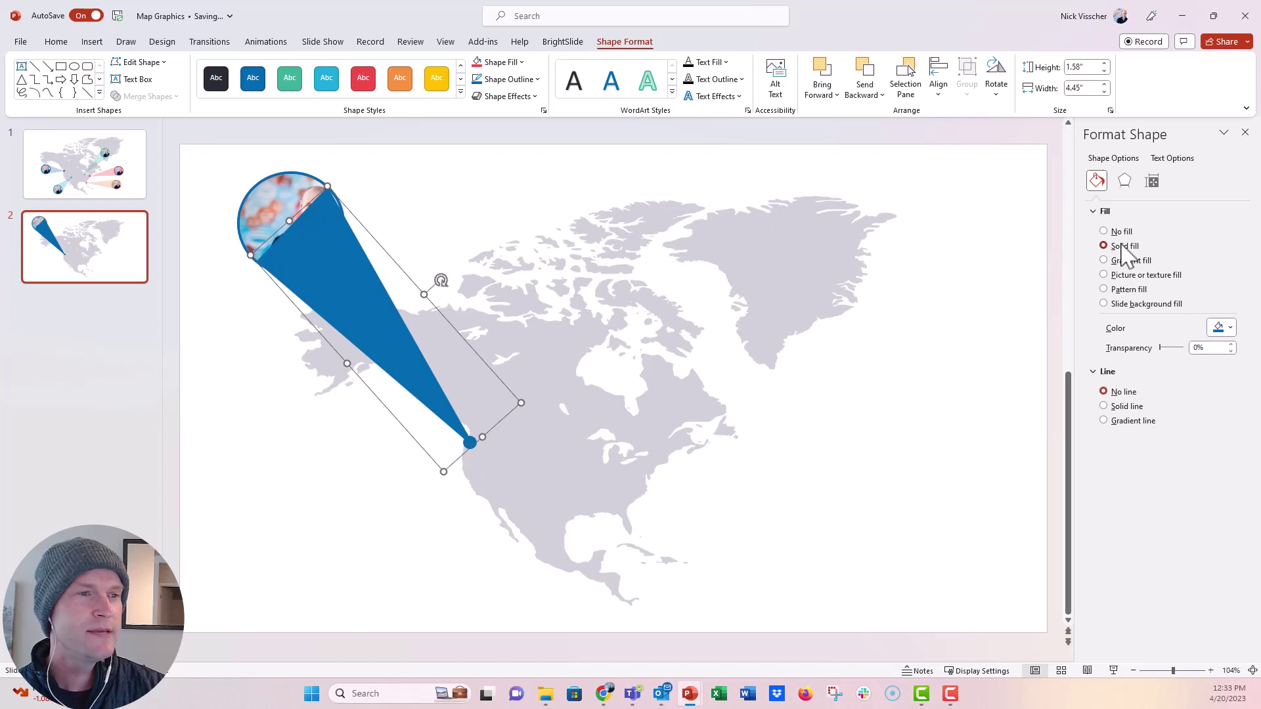
click(1231, 345)
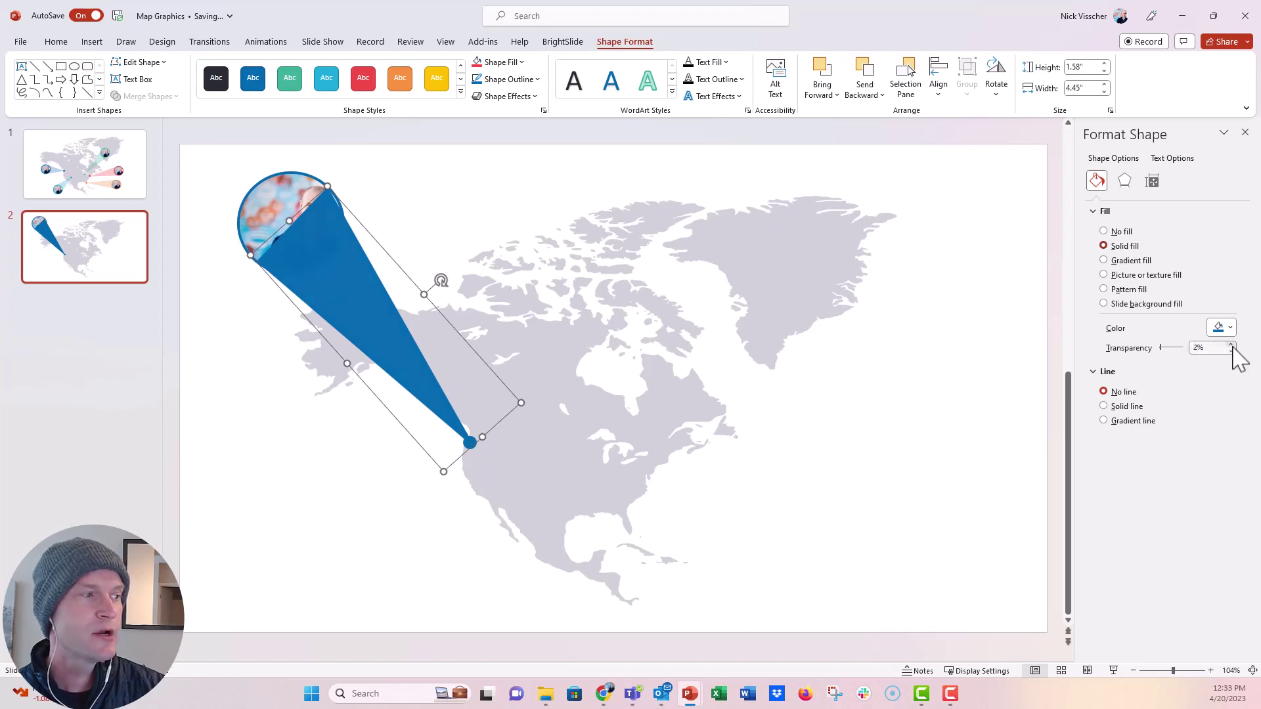
drag(1232, 345, 1232, 346)
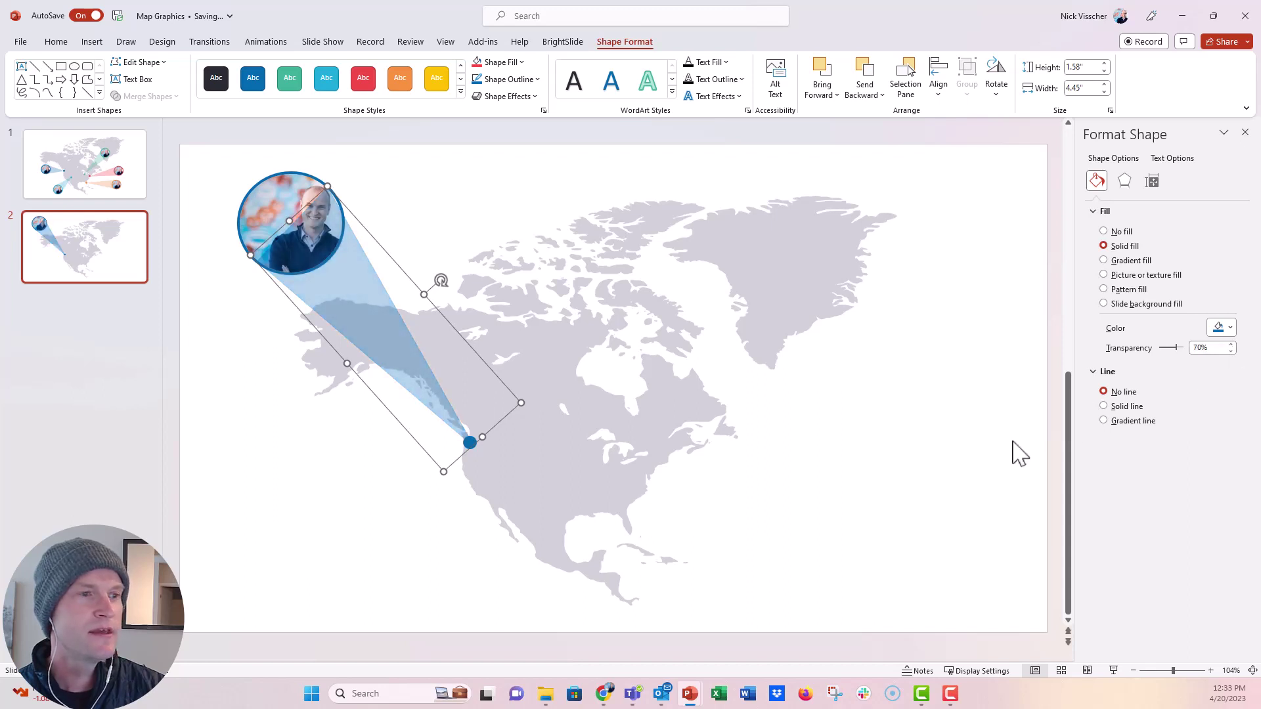
click(984, 462)
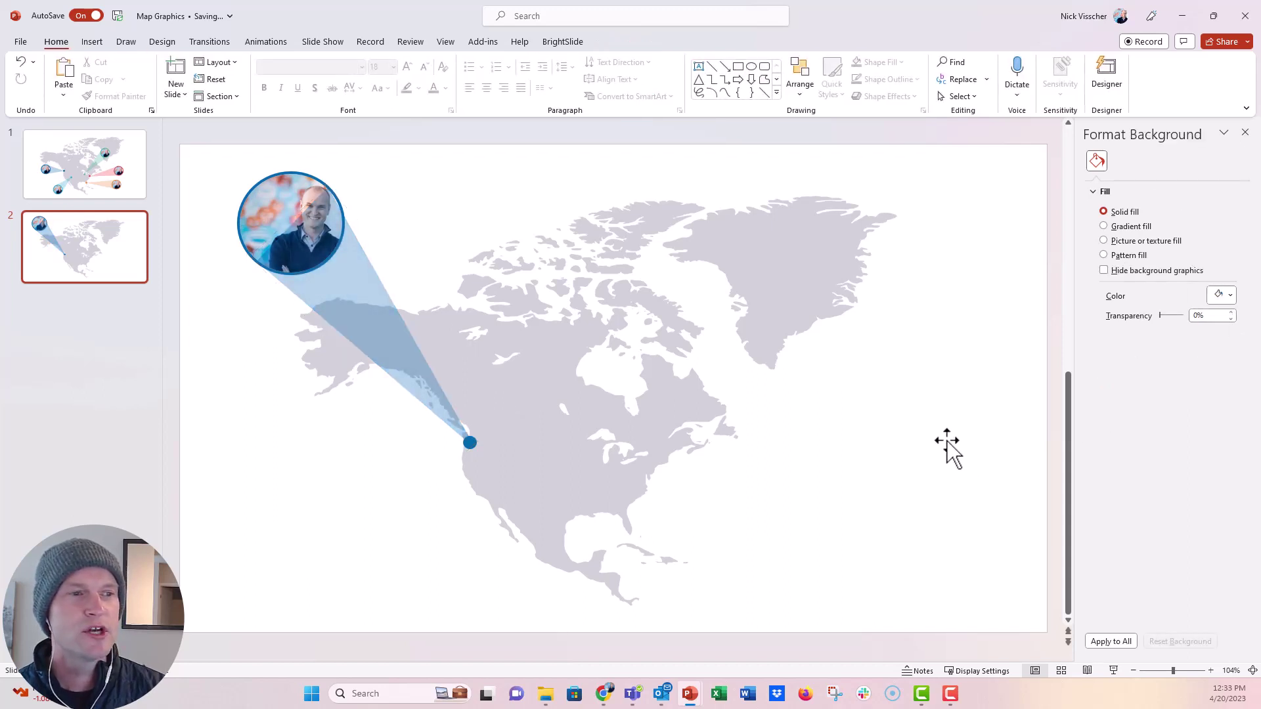
Bring the headshot picture to the front, above the cone
click(263, 192)
right_click(263, 192)
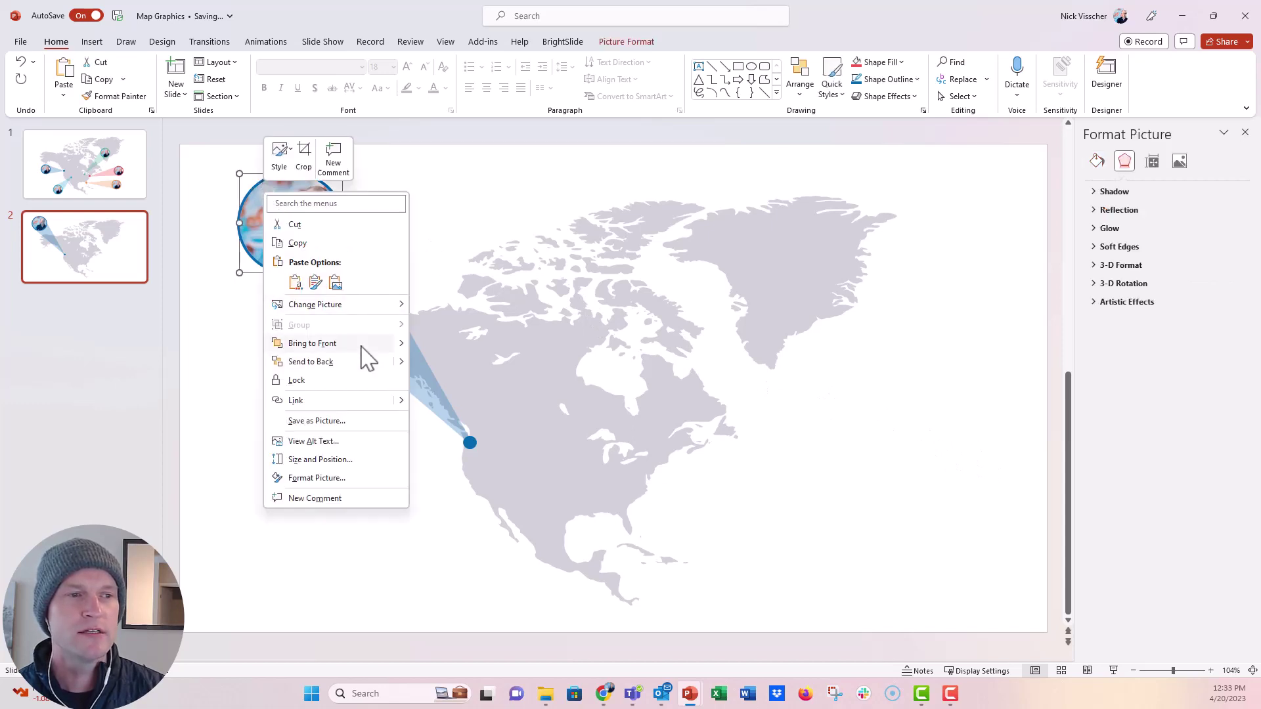
click(360, 346)
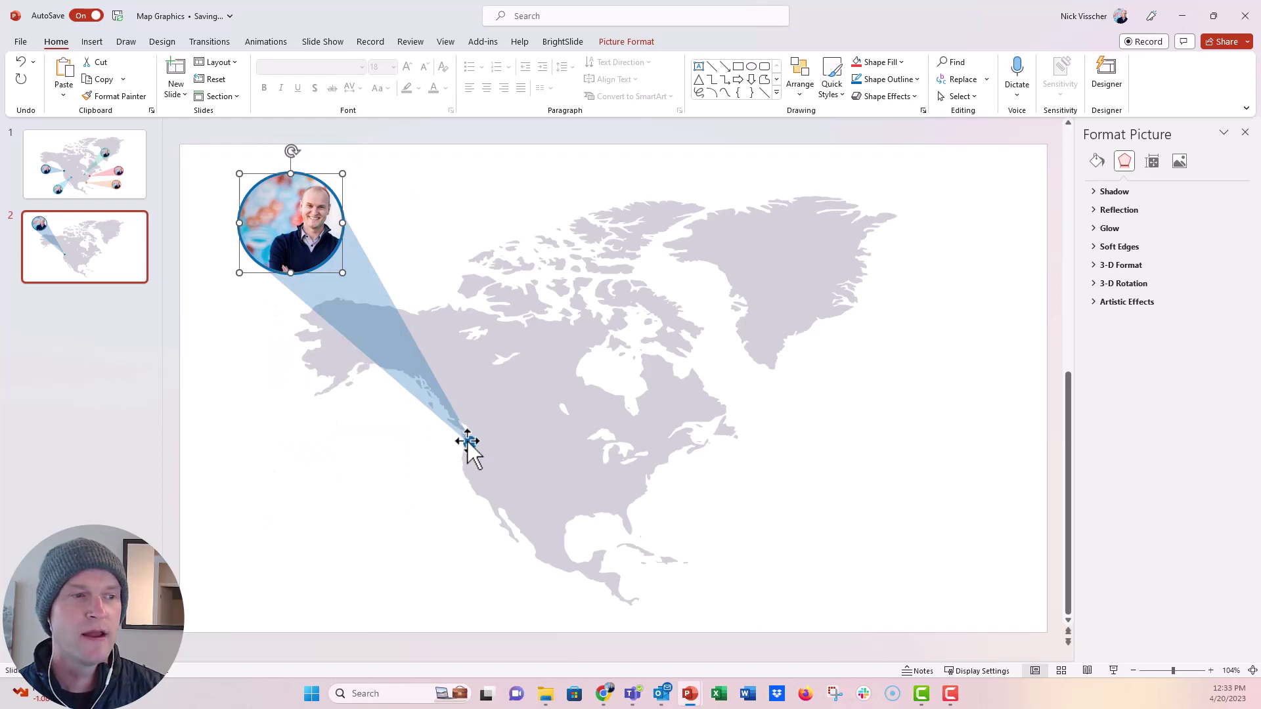
Try to select the blue pin beneath the cone's tip
click(469, 439)
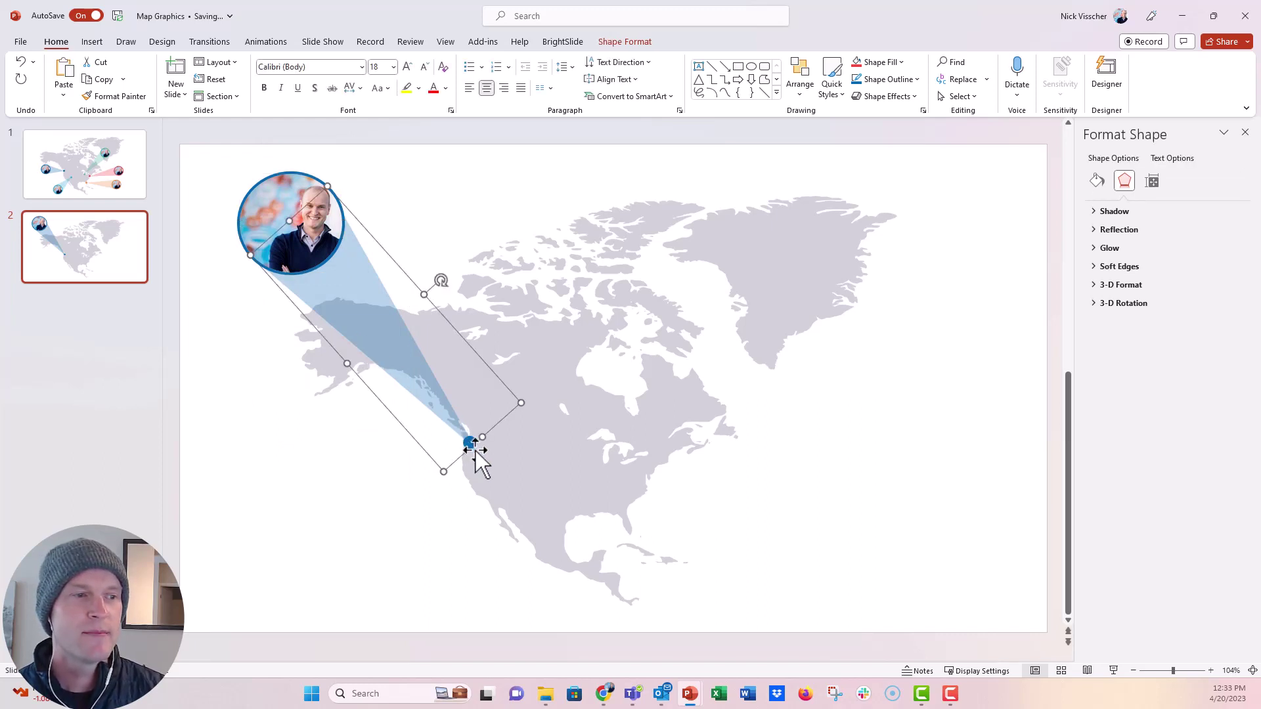
click(474, 449)
click(472, 446)
click(474, 450)
click(473, 447)
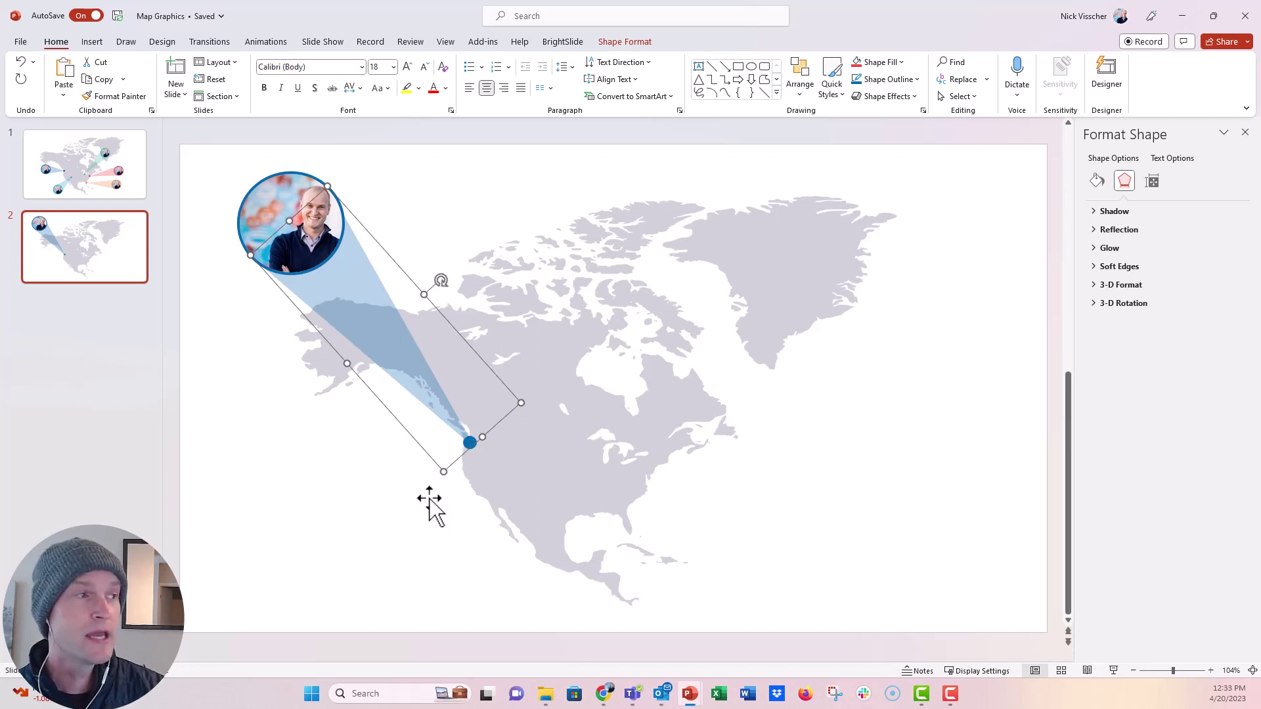
Open the Selection Pane and check Picture 23, Rectangle 25, Oval 18 and Graphic 2 in turn
click(974, 96)
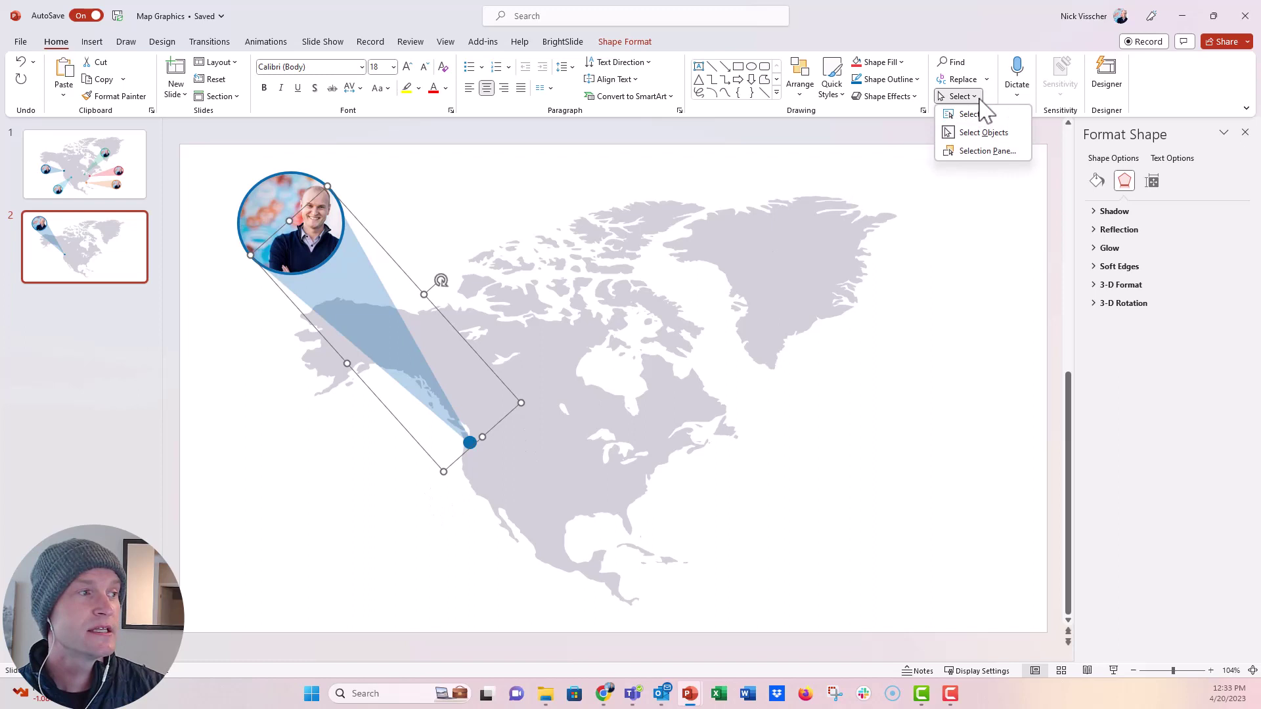
click(1000, 152)
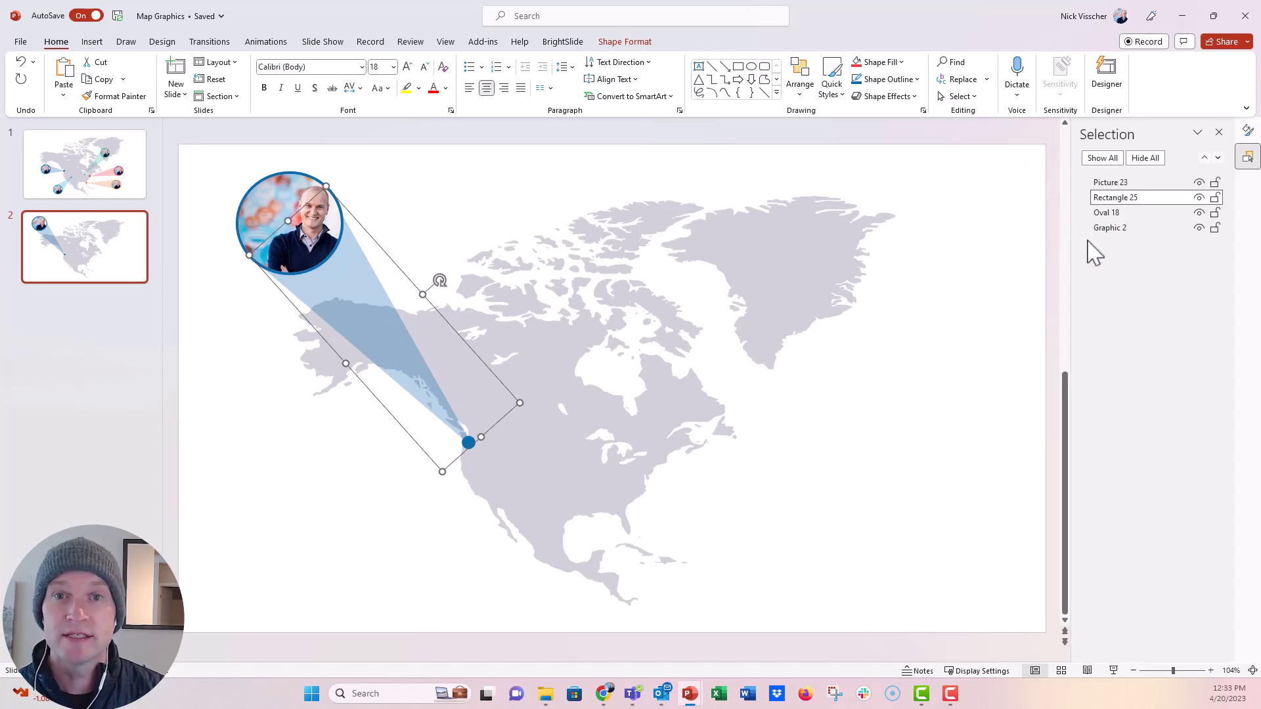
click(1104, 182)
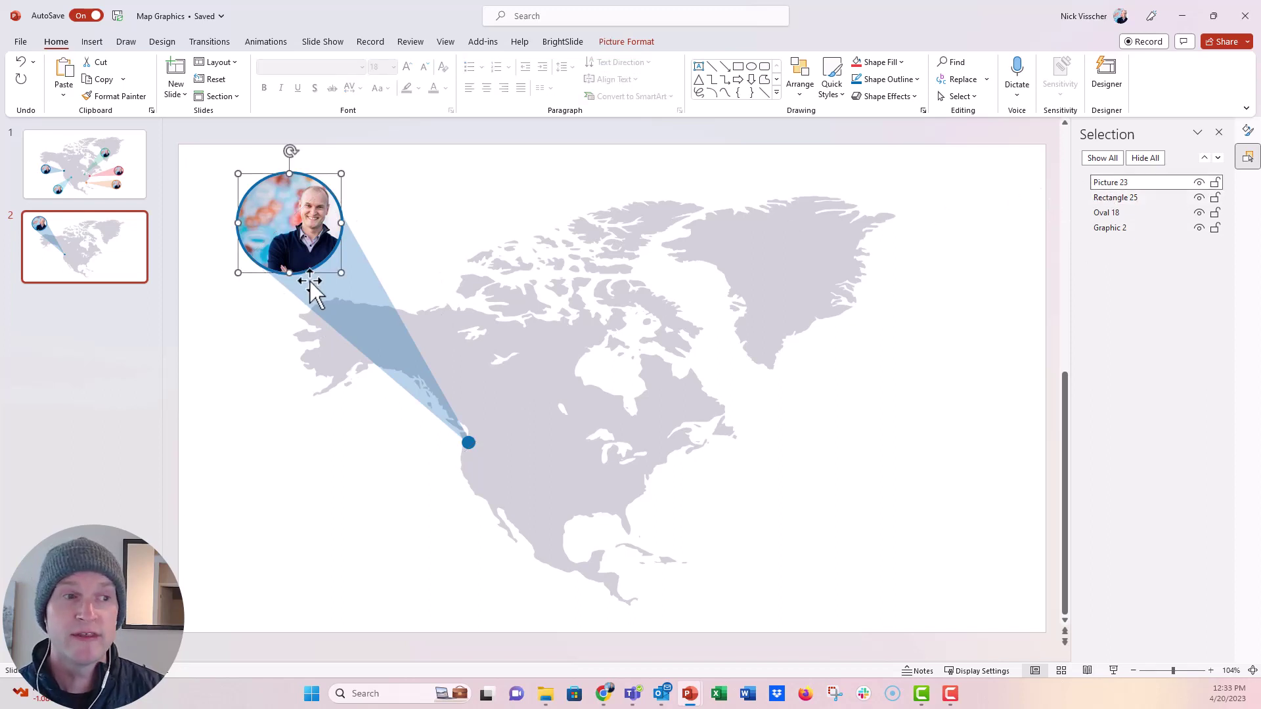
click(1115, 200)
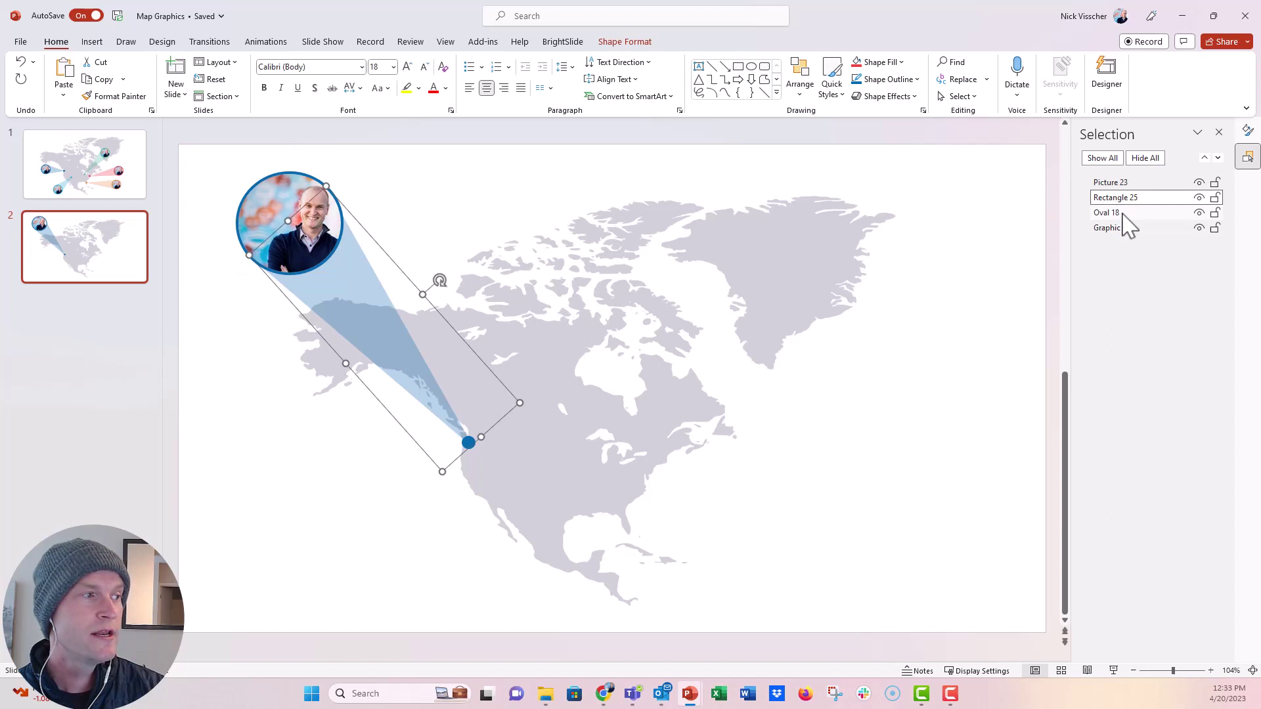
click(1123, 214)
click(1136, 229)
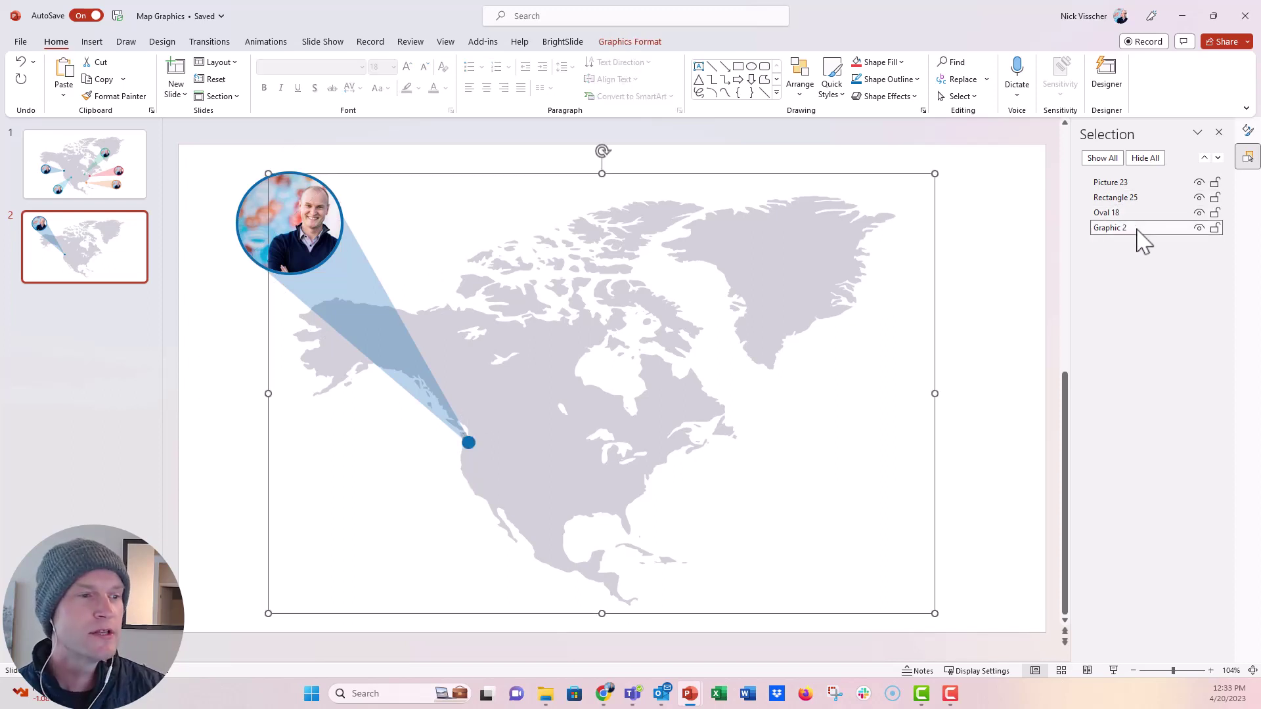
Drag Oval 18 to the top of the Selection Pane so the pin shows in front
click(1128, 214)
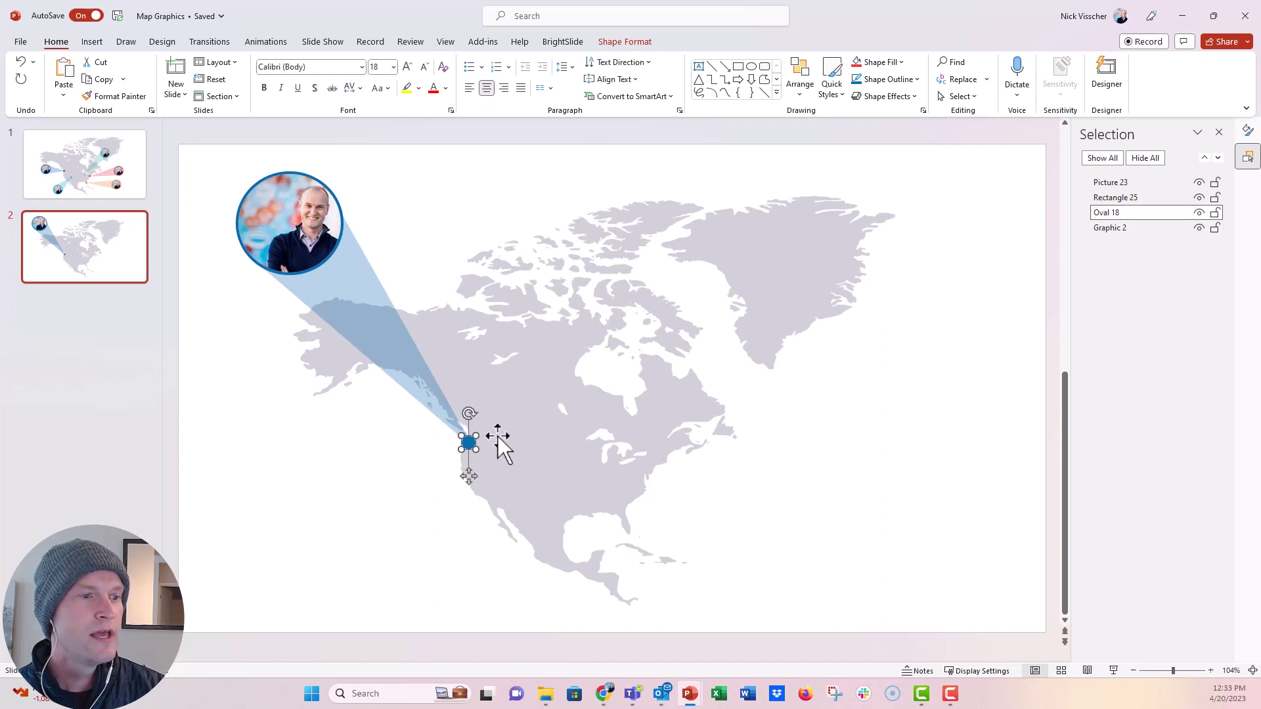
right_click(469, 441)
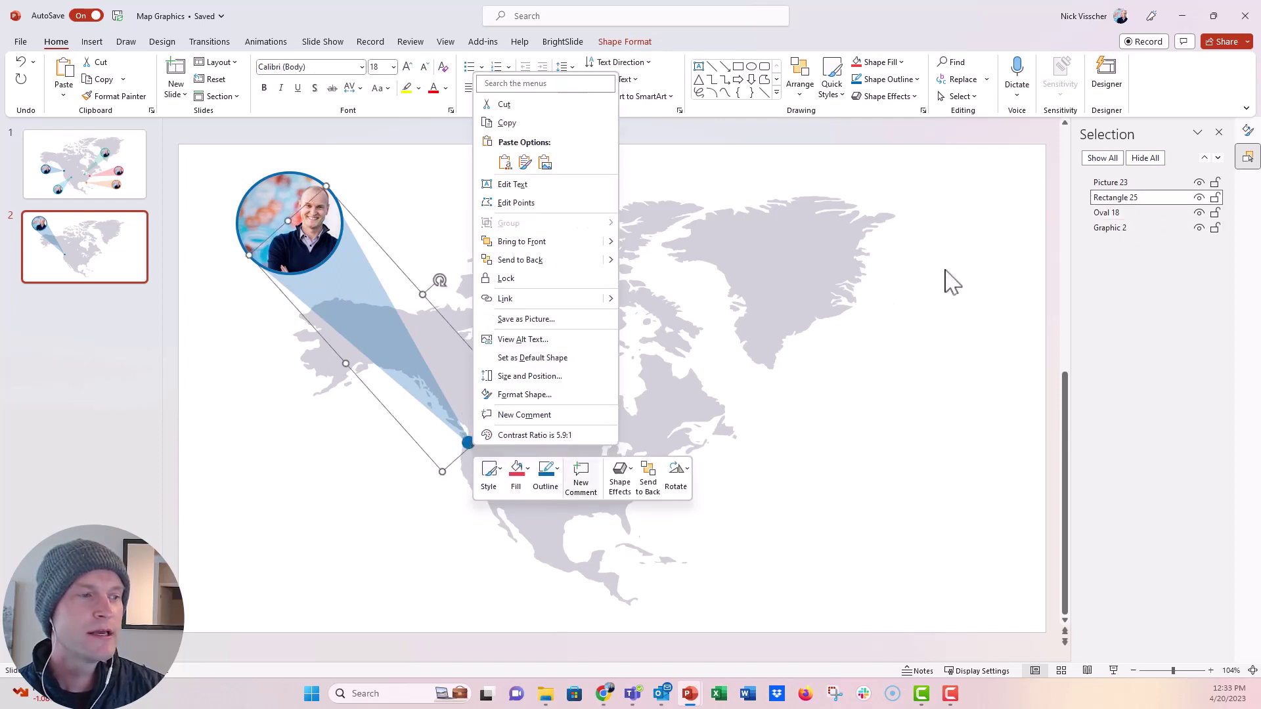
click(1100, 214)
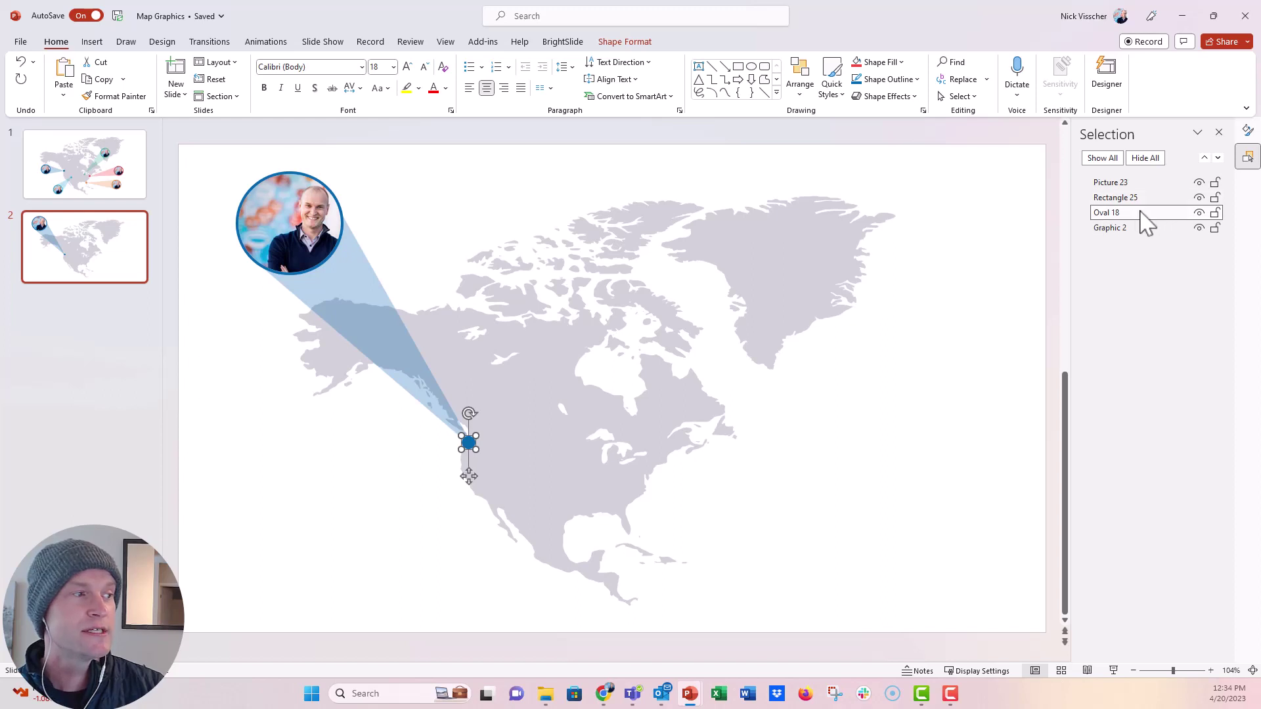
drag(1141, 223, 1136, 186)
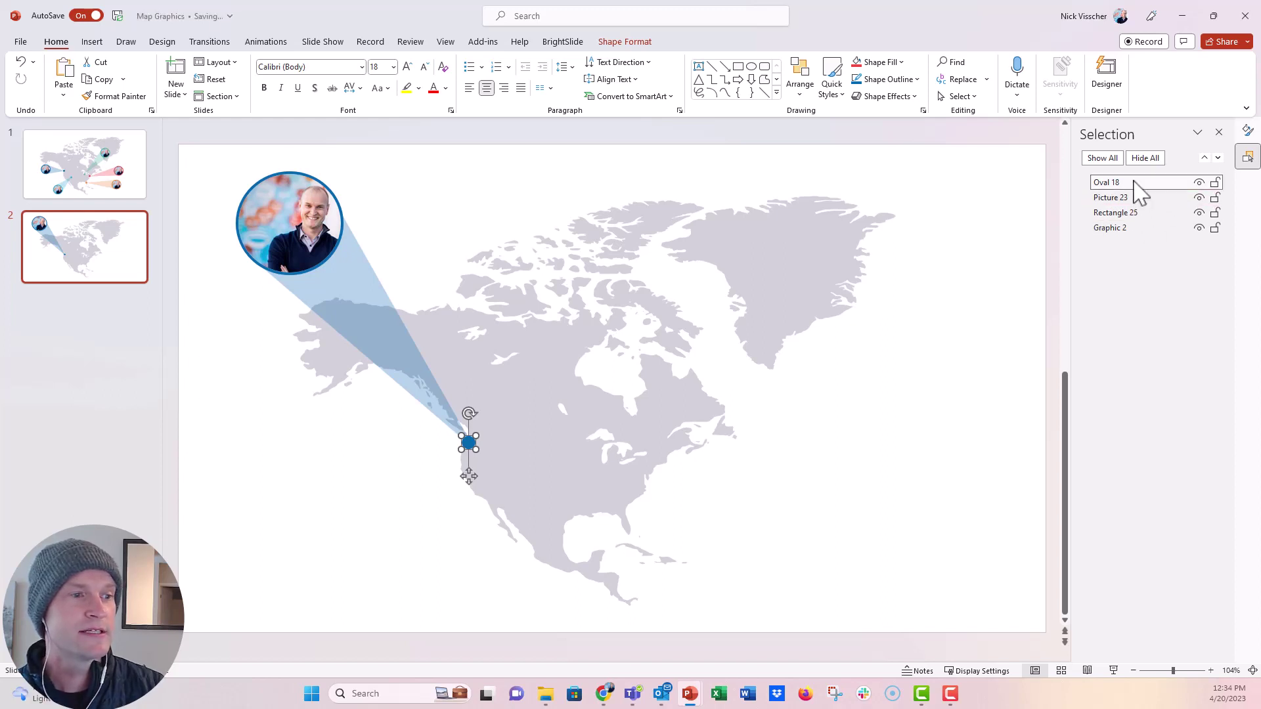
click(252, 526)
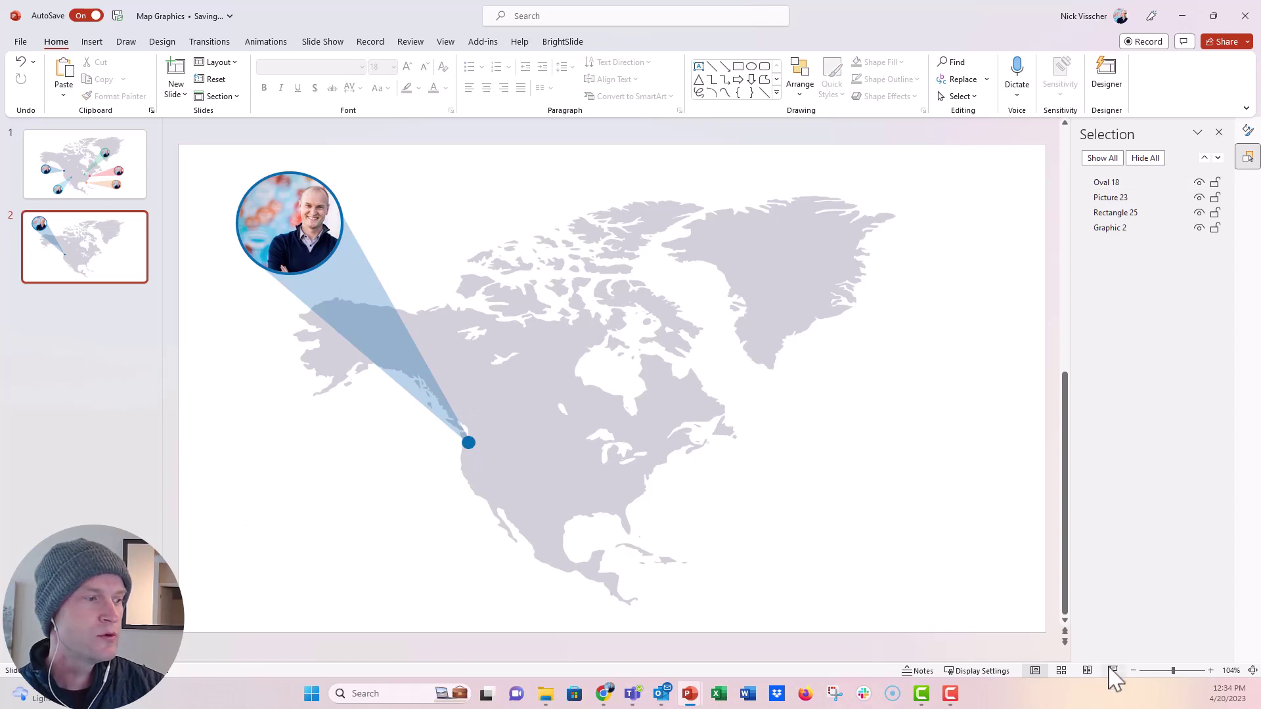